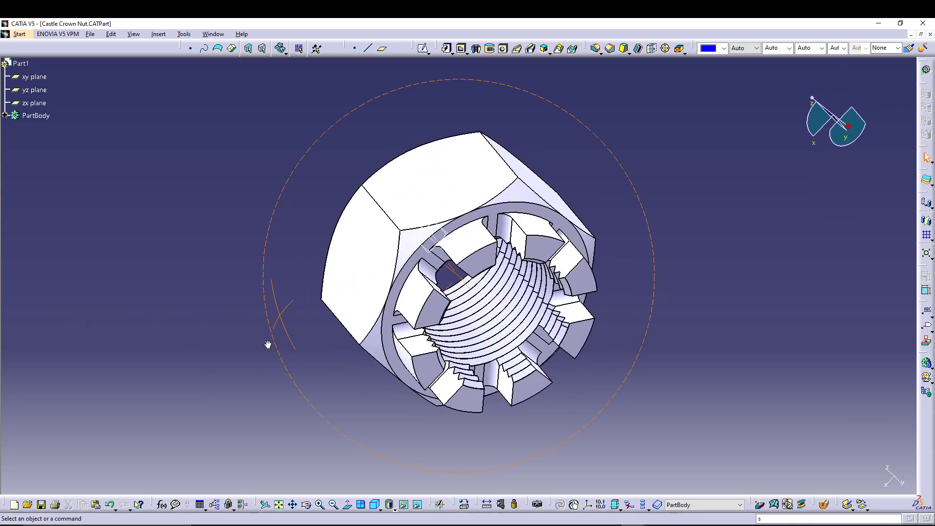
{"action": "left_click", "coordinate": [5, 117]}
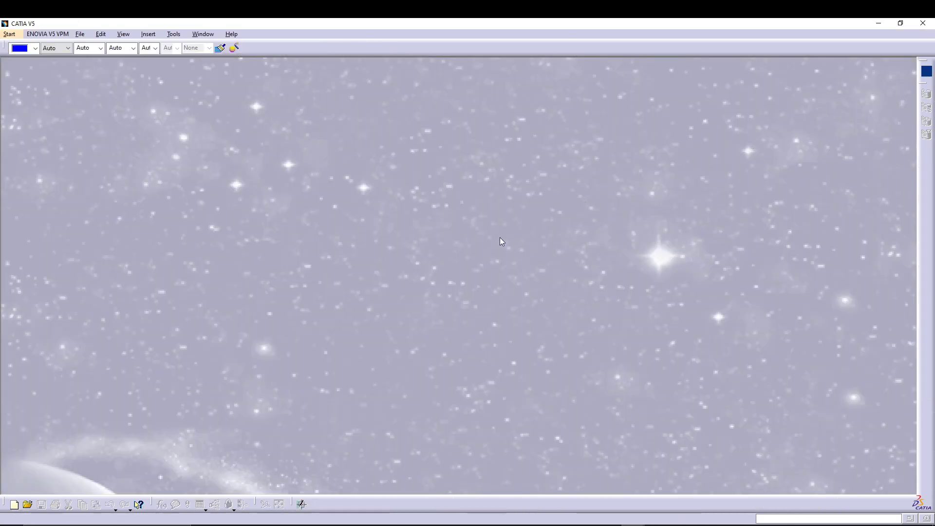
Create a new Part Design part named Part1 with hybrid design enabled
{"action": "left_click", "coordinate": [6, 34]}
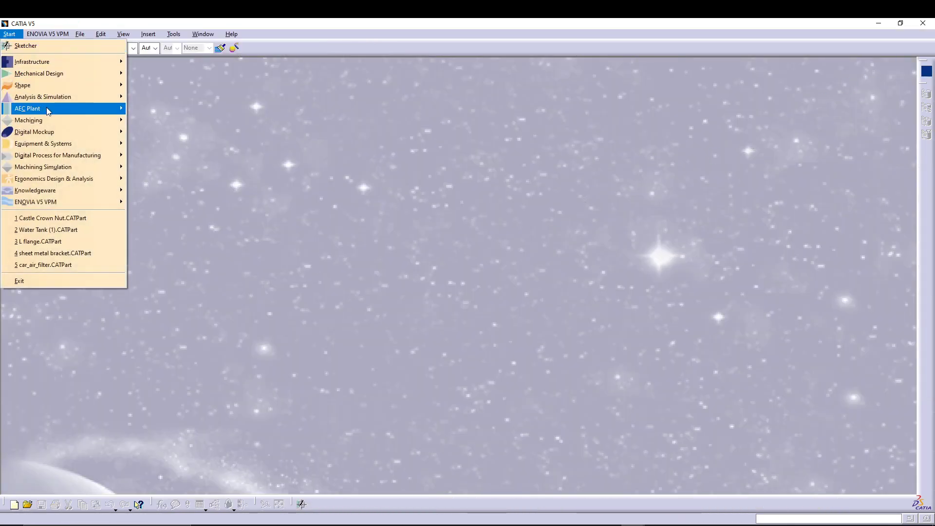
{"action": "mouse_move", "coordinate": [63, 73]}
{"action": "left_click", "coordinate": [134, 75]}
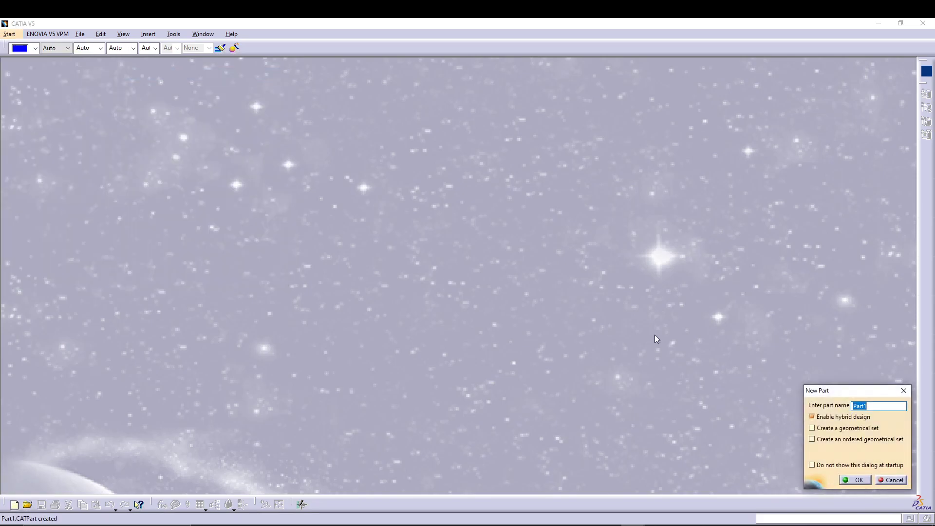
{"action": "left_click", "coordinate": [855, 480]}
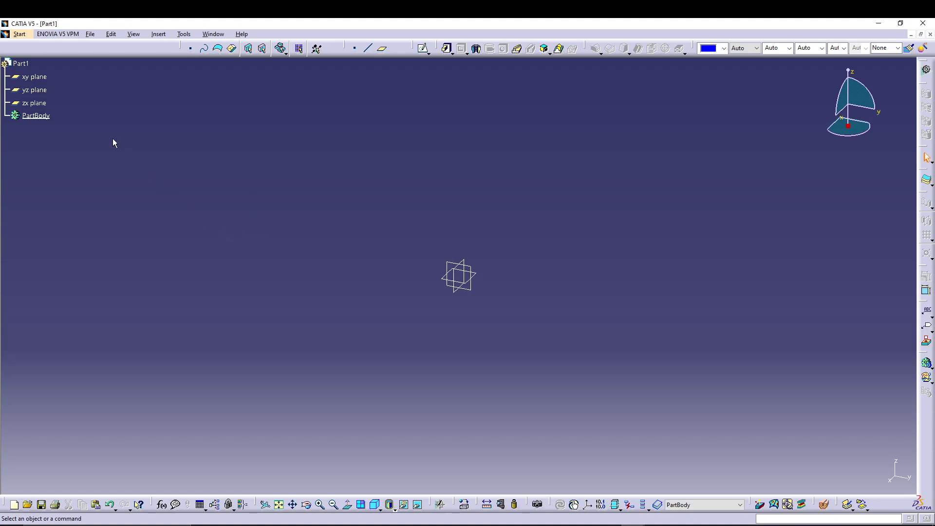
Start a sketch on the yz plane and draw a construction hexagon about 83 mm across flats, centred on the horizontal axis right of the origin
{"action": "left_click", "coordinate": [34, 90]}
{"action": "left_click", "coordinate": [422, 48]}
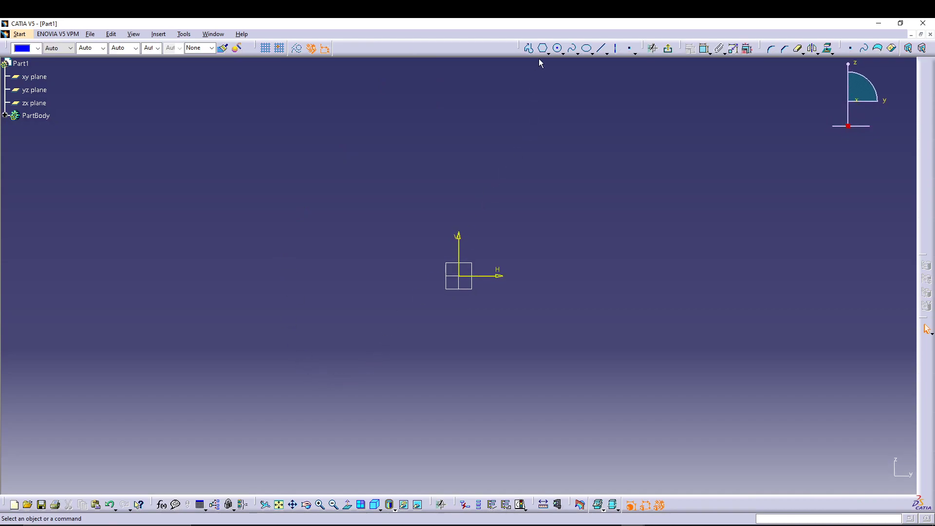
{"action": "left_click", "coordinate": [543, 48]}
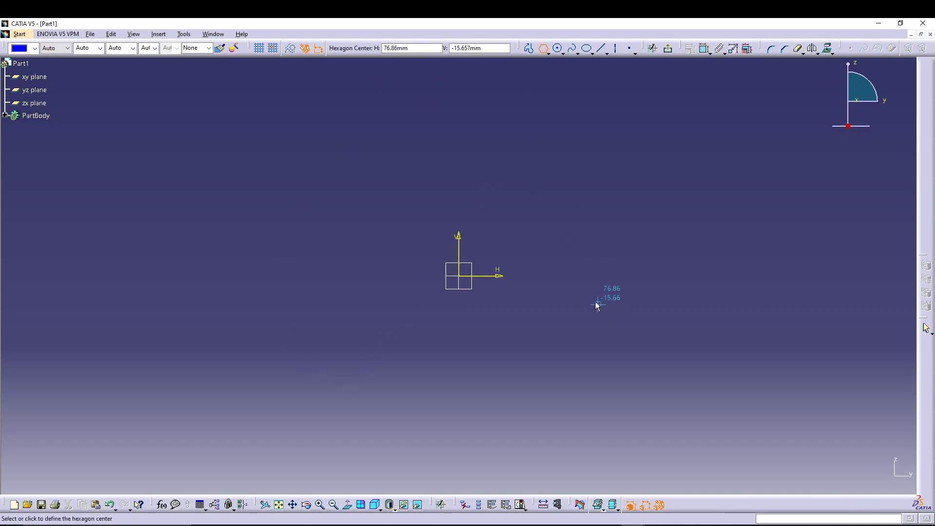
{"action": "left_click", "coordinate": [574, 276]}
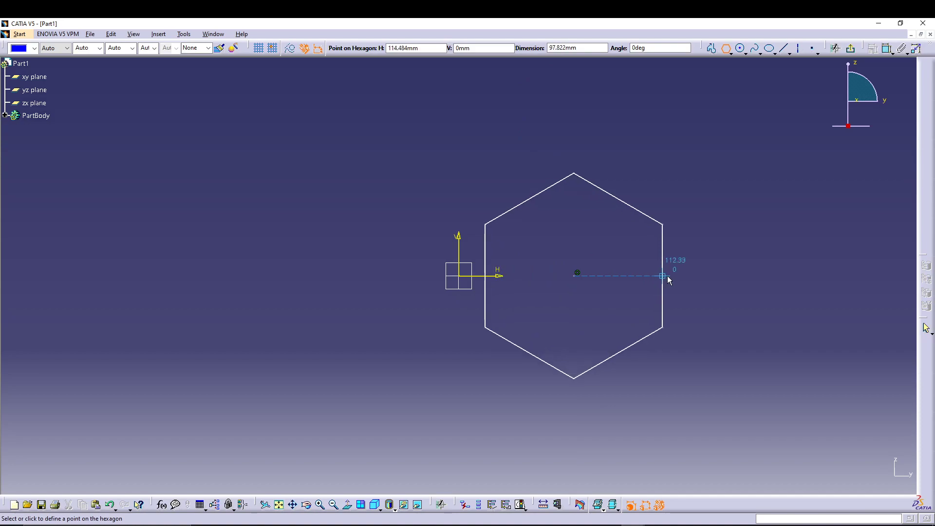
{"action": "left_click", "coordinate": [649, 276]}
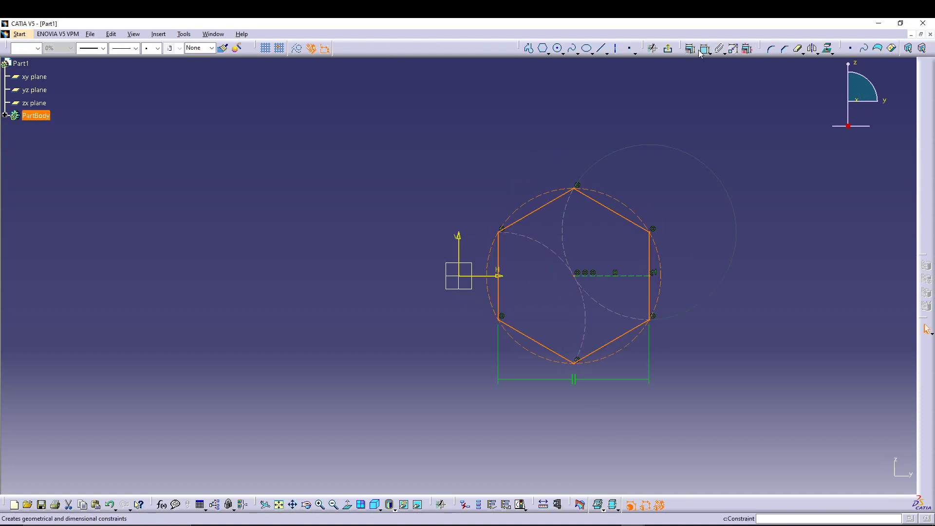
{"action": "left_click", "coordinate": [296, 49]}
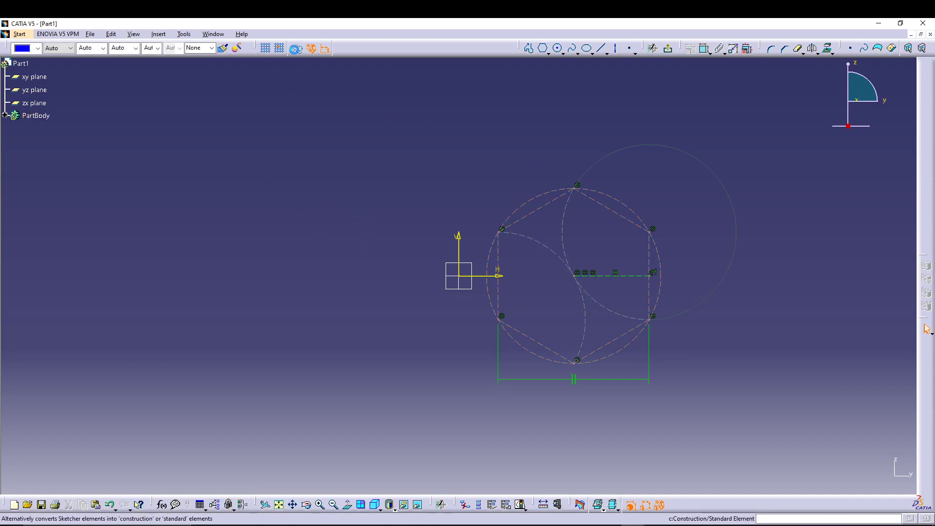
Dimension the hexagon's width between its two vertical sides and set it to 65 mm
{"action": "left_click", "coordinate": [702, 51]}
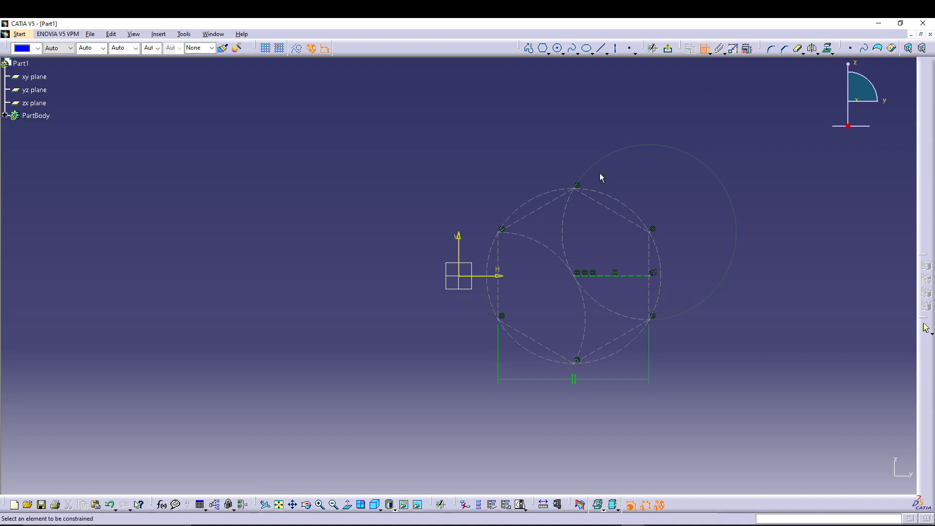
{"action": "left_click", "coordinate": [497, 248]}
{"action": "left_click", "coordinate": [650, 249]}
{"action": "left_click", "coordinate": [573, 170]}
{"action": "double_click", "coordinate": [572, 169]}
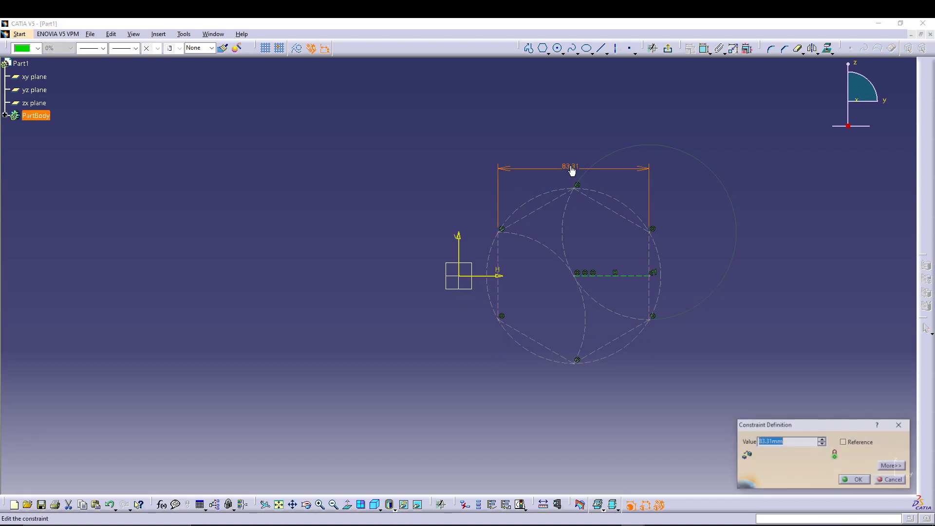
{"action": "type", "text": "65"}
{"action": "key", "text": "Return"}
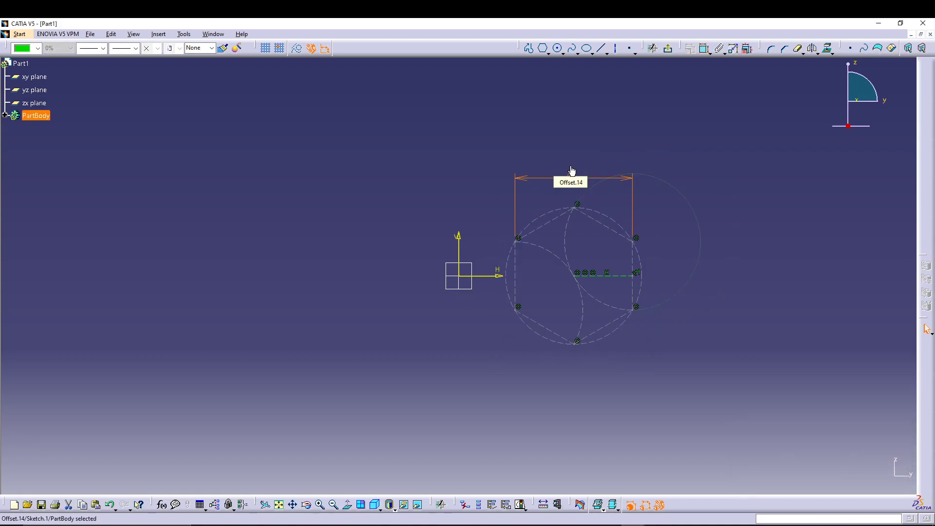
{"action": "left_click", "coordinate": [322, 217]}
Sketch a closed profile about 31 mm wide with two sloped upper corners, from the hexagon's upper-left vertex to the vertical axis and back
{"action": "mouse_move", "coordinate": [346, 294]}
{"action": "middle_mouse_down", "text": "ctrl"}
{"action": "mouse_move", "coordinate": [348, 234]}
{"action": "mouse_move", "coordinate": [251, 271]}
{"action": "mouse_move", "coordinate": [253, 253]}
{"action": "mouse_move", "coordinate": [252, 265]}
{"action": "middle_mouse_up", "text": "ctrl"}
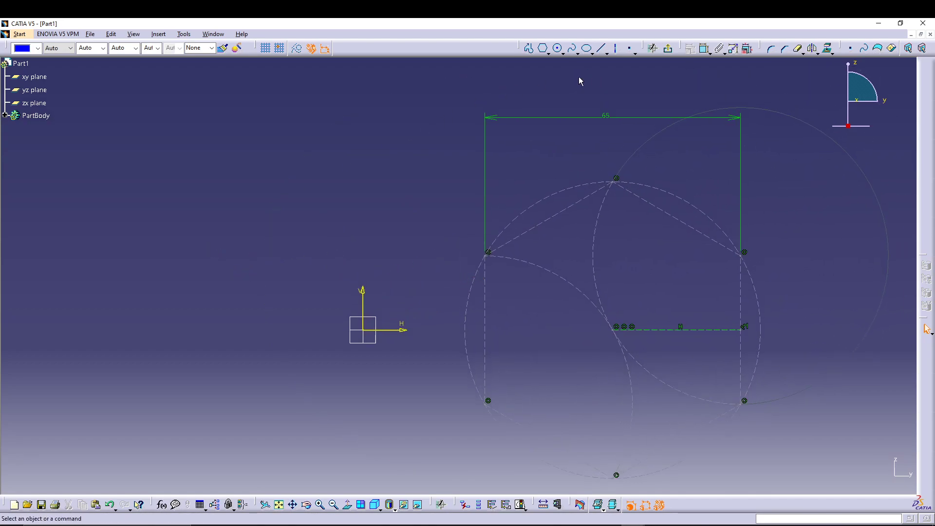
{"action": "left_click", "coordinate": [529, 49]}
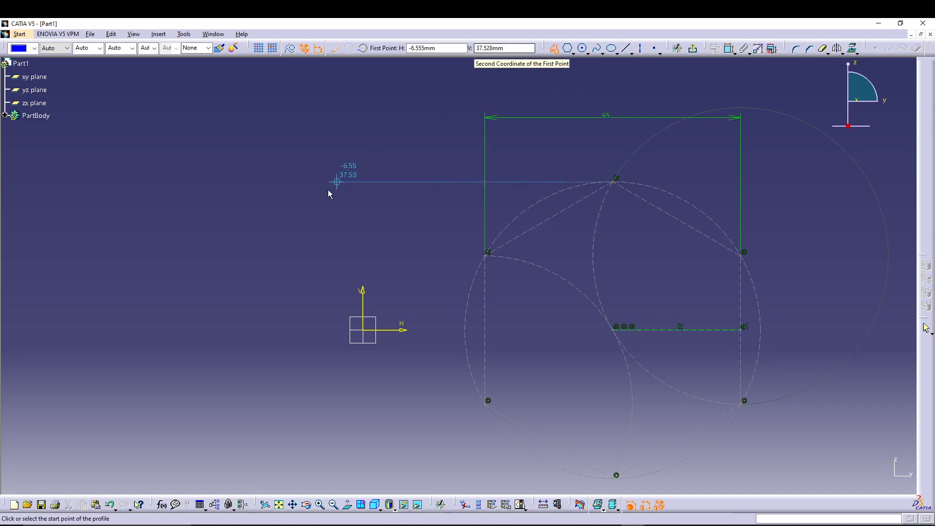
{"action": "left_click", "coordinate": [484, 257]}
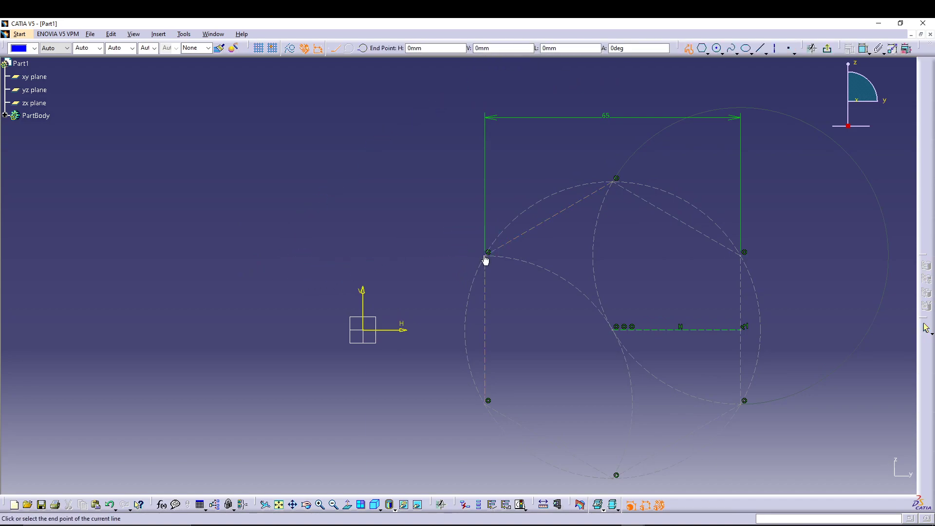
{"action": "left_click", "coordinate": [363, 256]}
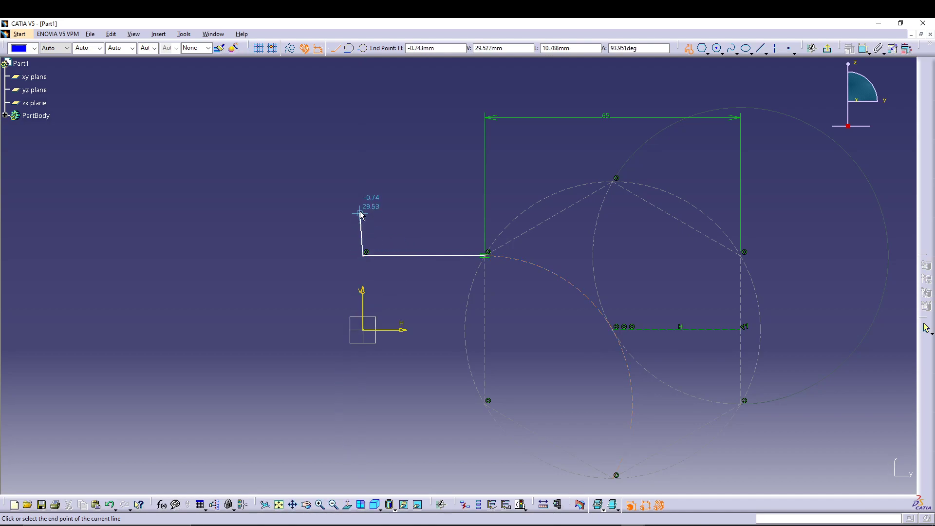
{"action": "left_click", "coordinate": [362, 190]}
{"action": "left_click", "coordinate": [379, 171]}
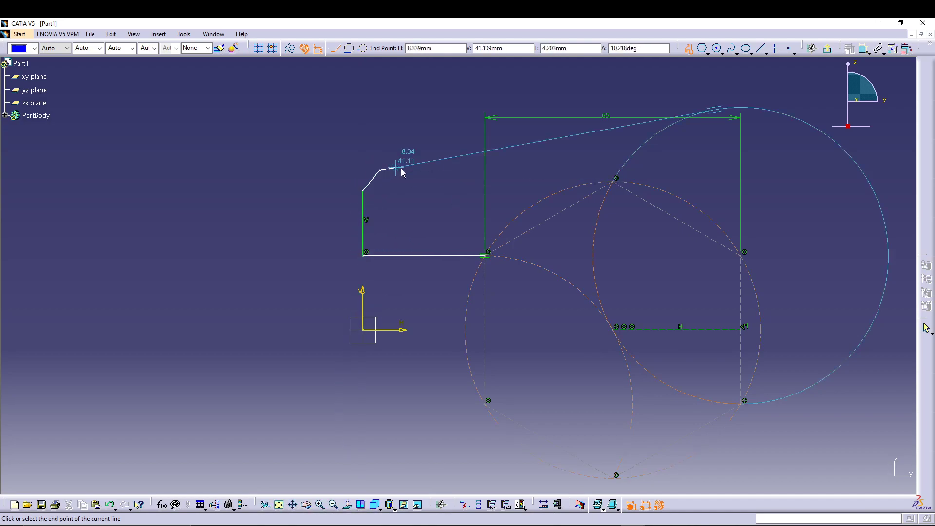
{"action": "left_click", "coordinate": [457, 171]}
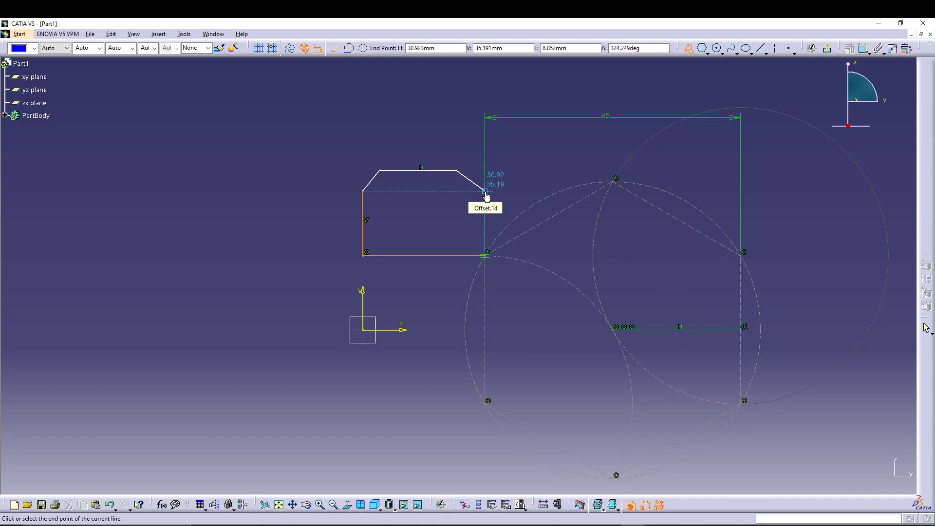
{"action": "left_click", "coordinate": [485, 191]}
{"action": "left_click", "coordinate": [486, 255]}
{"action": "left_click", "coordinate": [406, 327]}
{"action": "middle_click_drag", "start_coordinate": [409, 293], "coordinate": [416, 313]}
{"action": "left_click", "coordinate": [213, 270]}
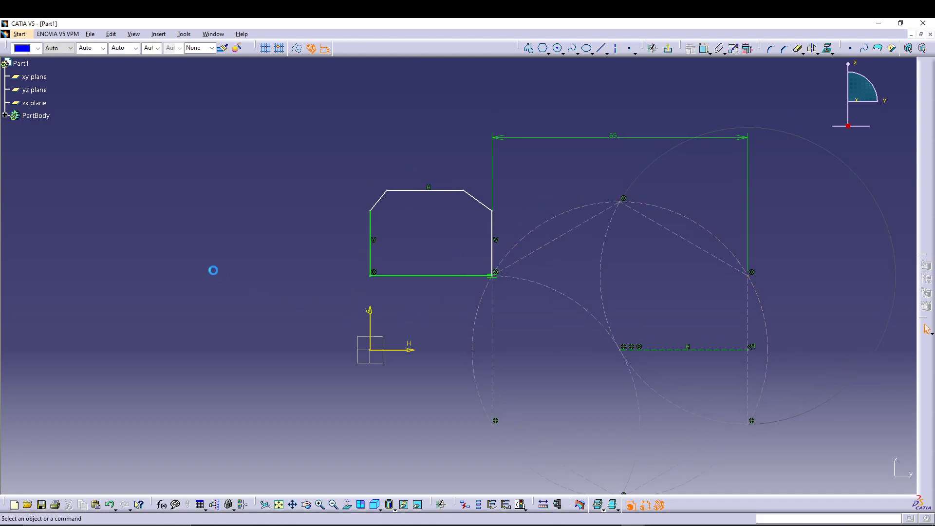
Dimension the length of the profile's bottom edge
{"action": "left_click", "coordinate": [704, 48]}
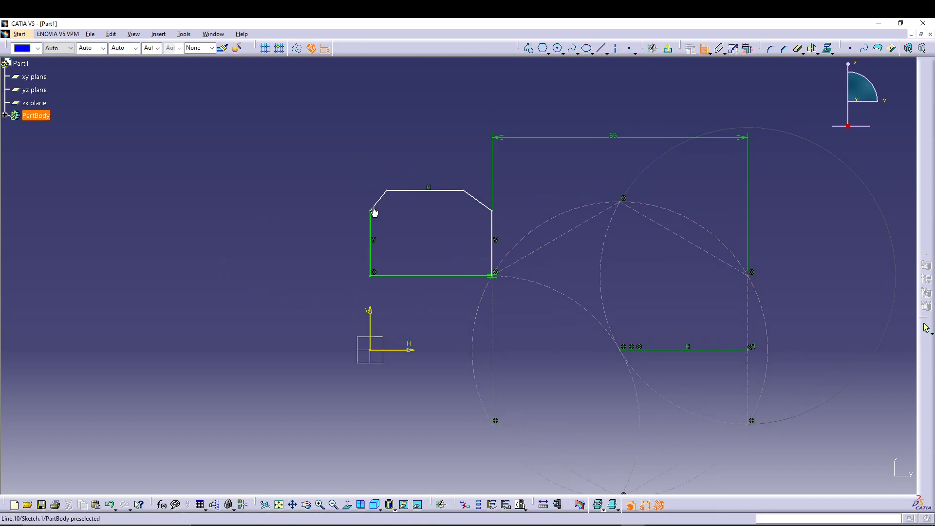
{"action": "left_click", "coordinate": [433, 276]}
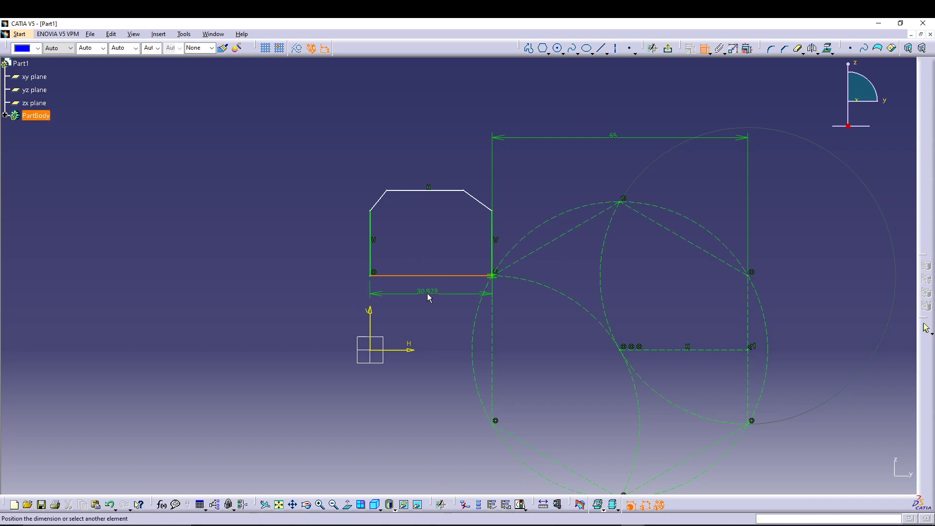
{"action": "left_click", "coordinate": [429, 292]}
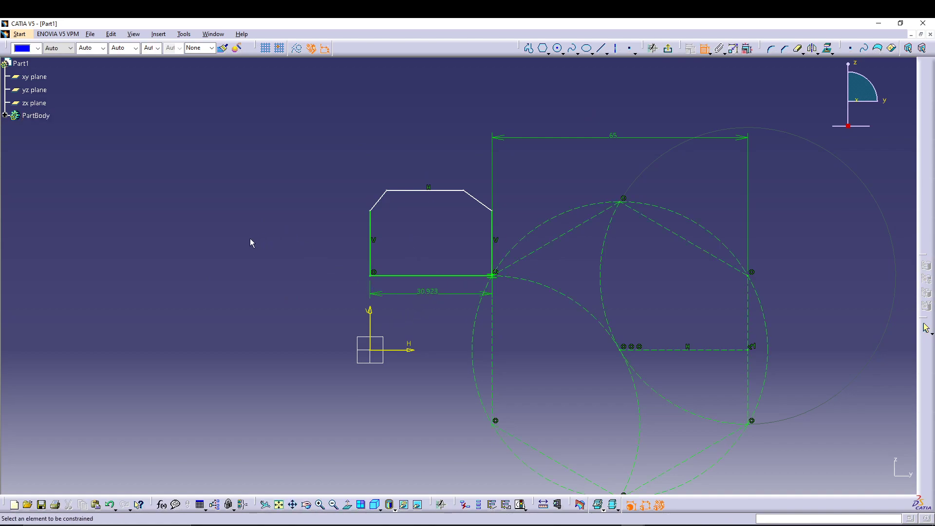
Dimension the angles between the profile's two sloped corner edges and their adjacent vertical edges
{"action": "left_click", "coordinate": [382, 203]}
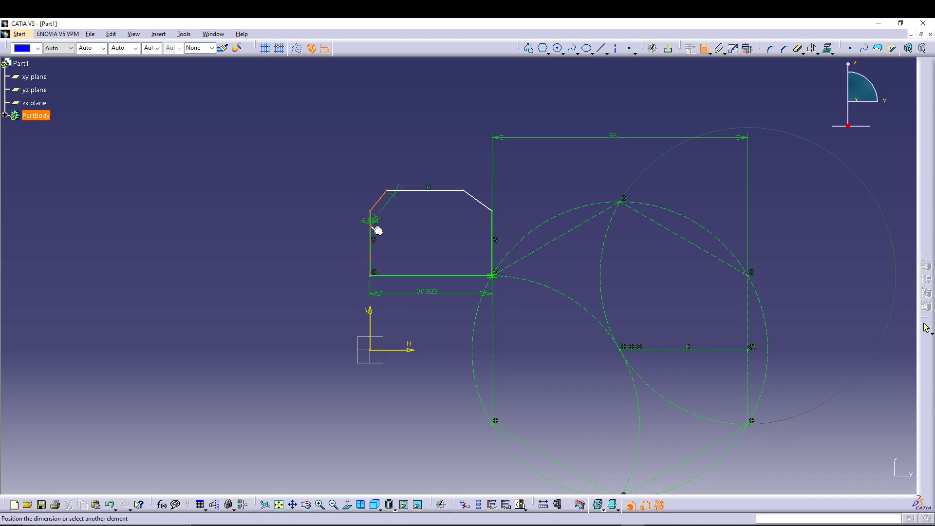
{"action": "left_click", "coordinate": [370, 233]}
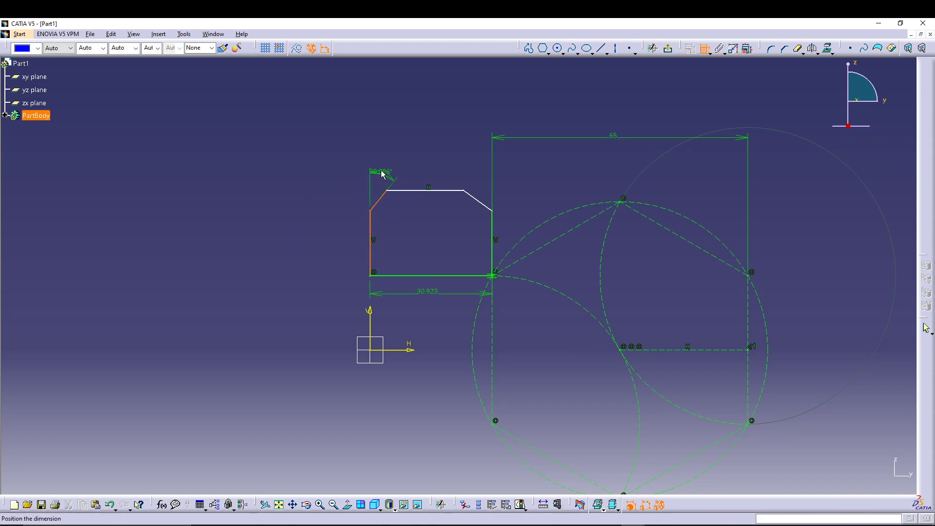
{"action": "left_click", "coordinate": [396, 135]}
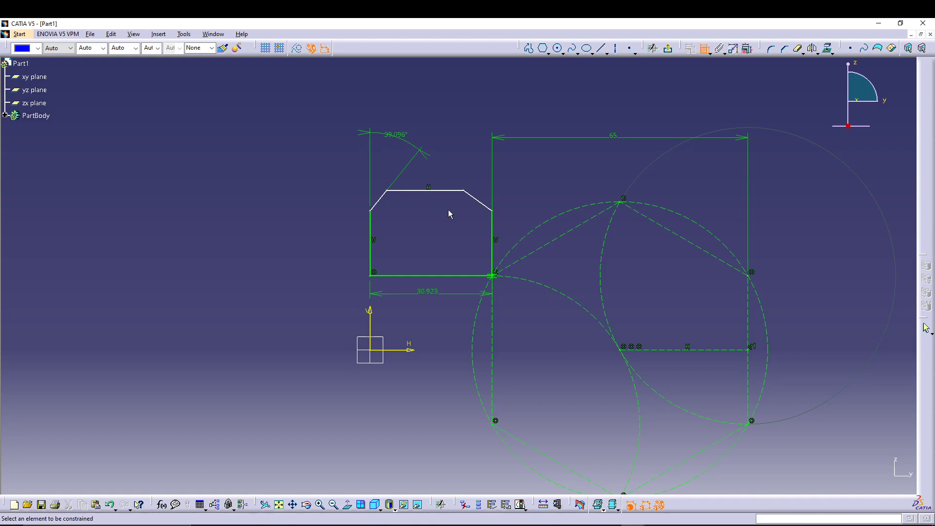
{"action": "left_click", "coordinate": [480, 202]}
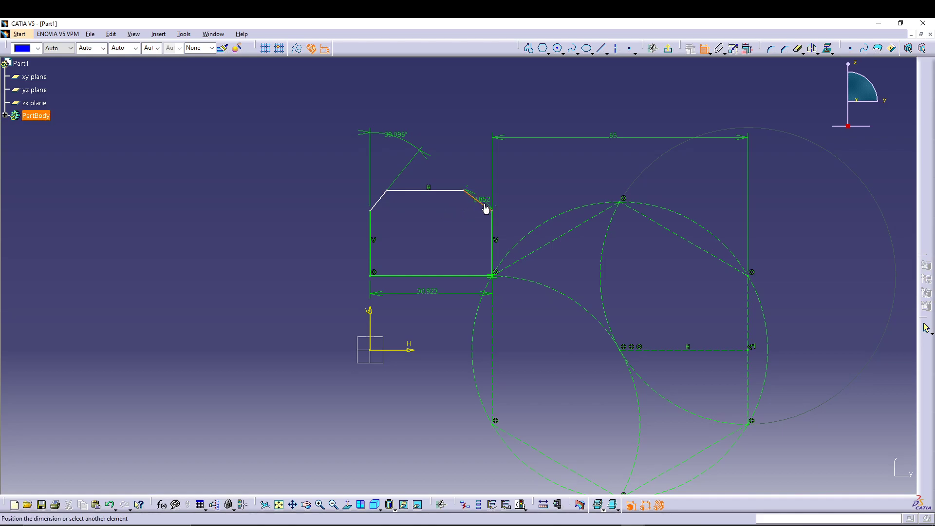
{"action": "left_click", "coordinate": [493, 227]}
{"action": "left_click", "coordinate": [458, 141]}
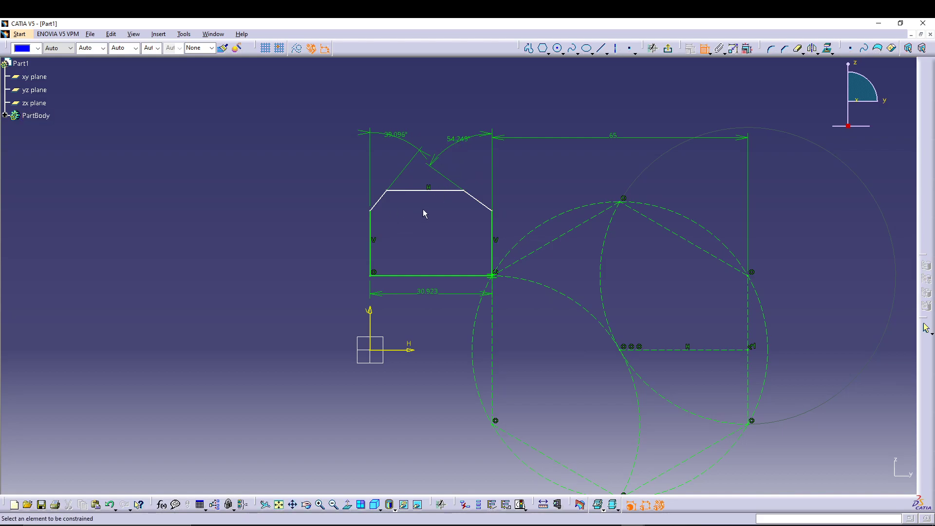
Constrain the profile's top edge to be coincident with the hexagon's top vertex
{"action": "left_click", "coordinate": [434, 191]}
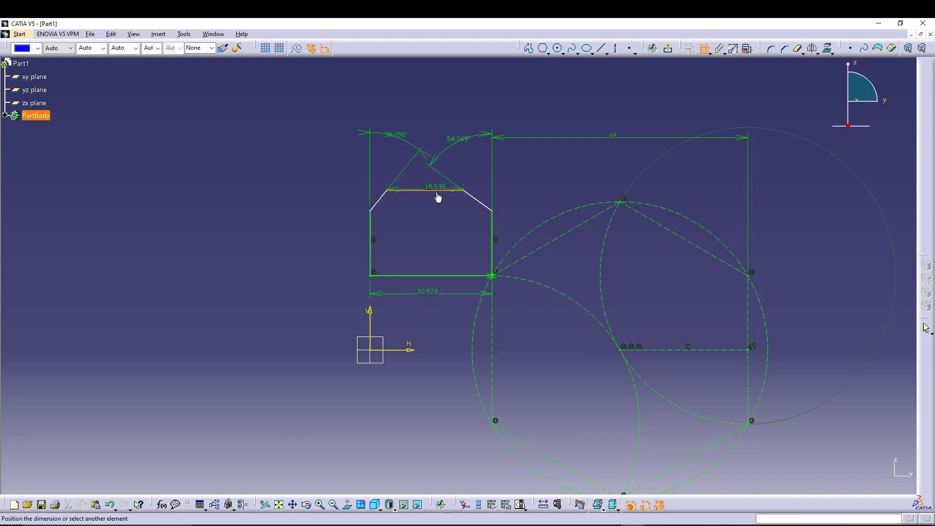
{"action": "left_click", "coordinate": [621, 206]}
{"action": "right_click", "coordinate": [569, 170]}
{"action": "left_click", "coordinate": [588, 225]}
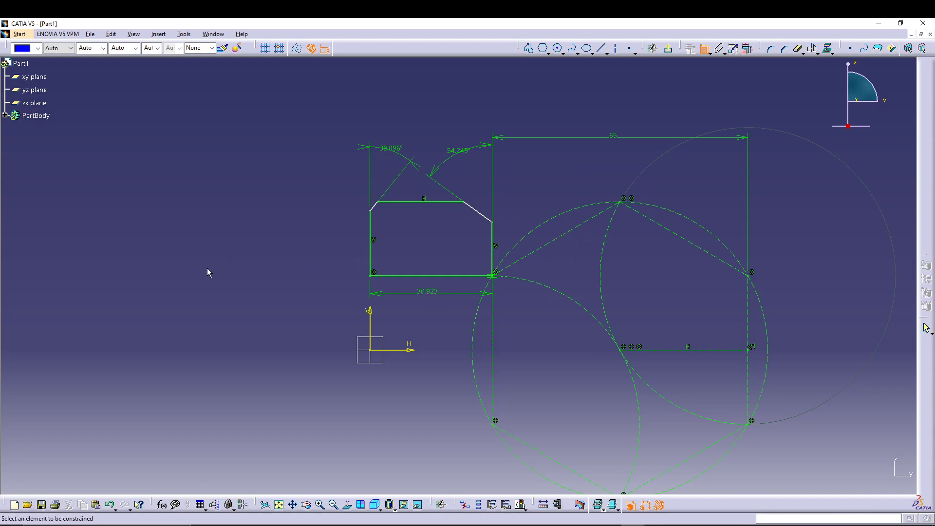
Add horizontal dimensions for the widths of the profile's left and right sloped corner edges
{"action": "left_click", "coordinate": [376, 212]}
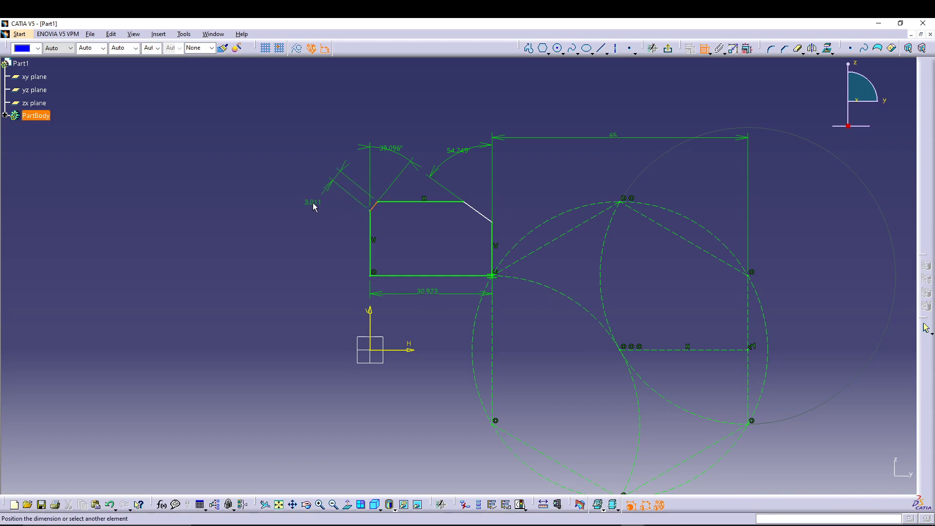
{"action": "right_click", "coordinate": [313, 203]}
{"action": "left_click", "coordinate": [342, 229]}
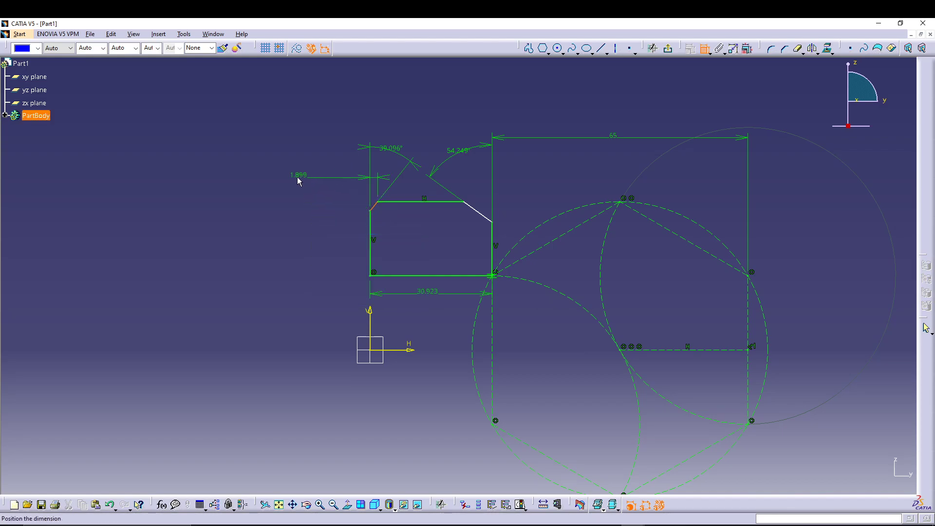
{"action": "left_click", "coordinate": [274, 185]}
{"action": "left_click", "coordinate": [464, 220]}
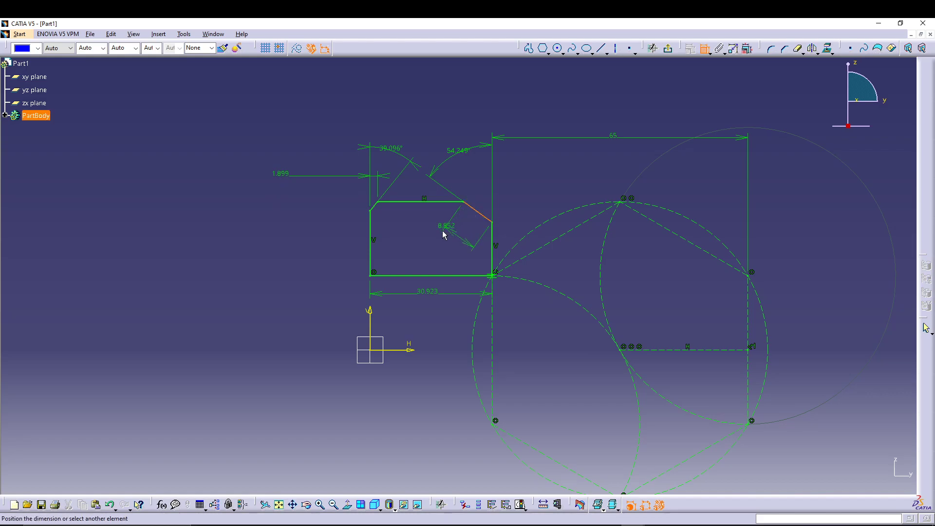
{"action": "right_click", "coordinate": [435, 234]}
{"action": "left_click", "coordinate": [466, 262]}
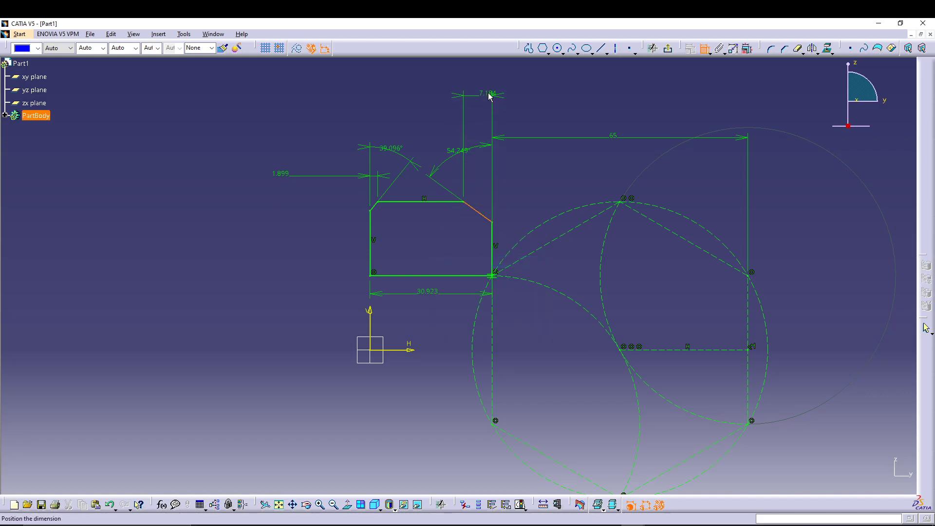
{"action": "left_click", "coordinate": [474, 101]}
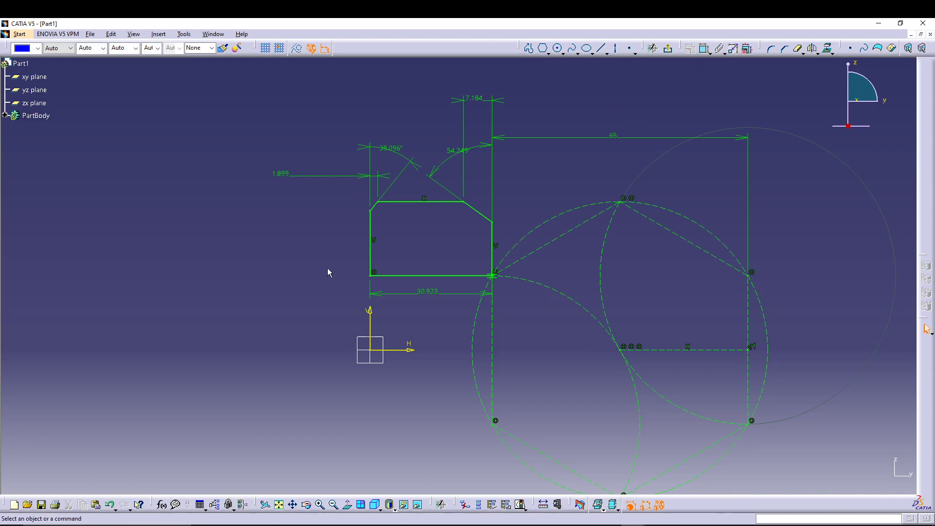
Set the angle of the profile's left sloped corner edge to 45 degrees
{"action": "double_click", "coordinate": [386, 147]}
{"action": "type", "text": "45"}
{"action": "key", "text": "Return"}
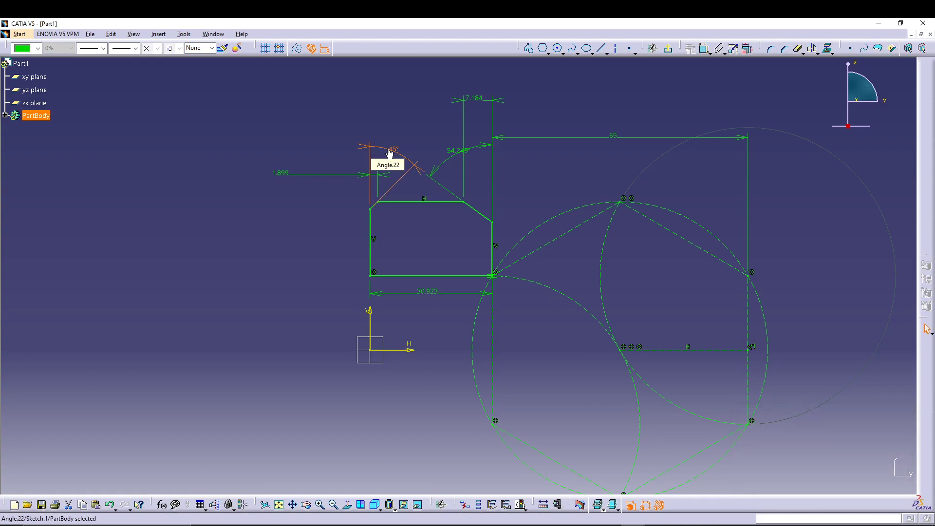
Set the right sloped corner edge's angle to 45 degrees and the profile's base width to 34 mm
{"action": "double_click", "coordinate": [453, 155]}
{"action": "type", "text": "45"}
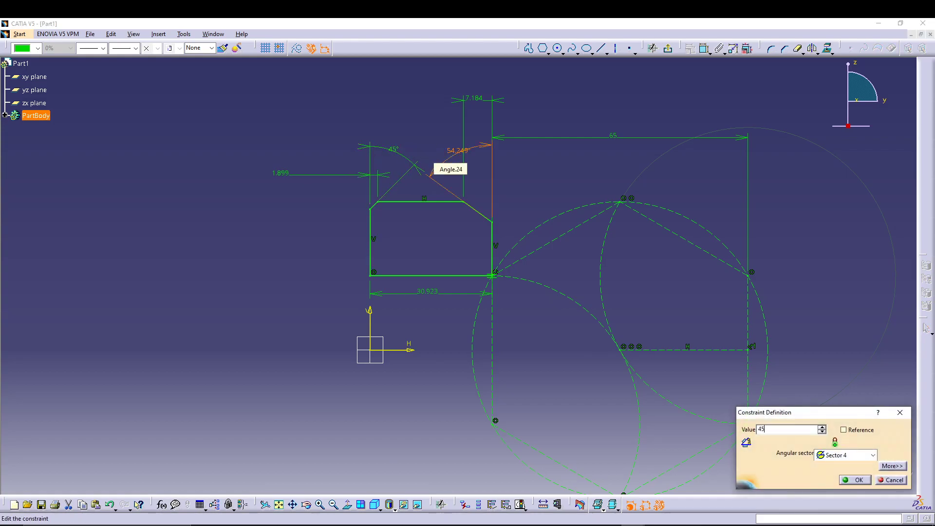
{"action": "key", "text": "Return"}
{"action": "double_click", "coordinate": [426, 292]}
{"action": "type", "text": "34"}
{"action": "key", "text": "Return"}
Set the horizontal widths of the profile's left and right sloped corner edges to 5.52 mm each
{"action": "double_click", "coordinate": [282, 175]}
{"action": "type", "text": "5"}
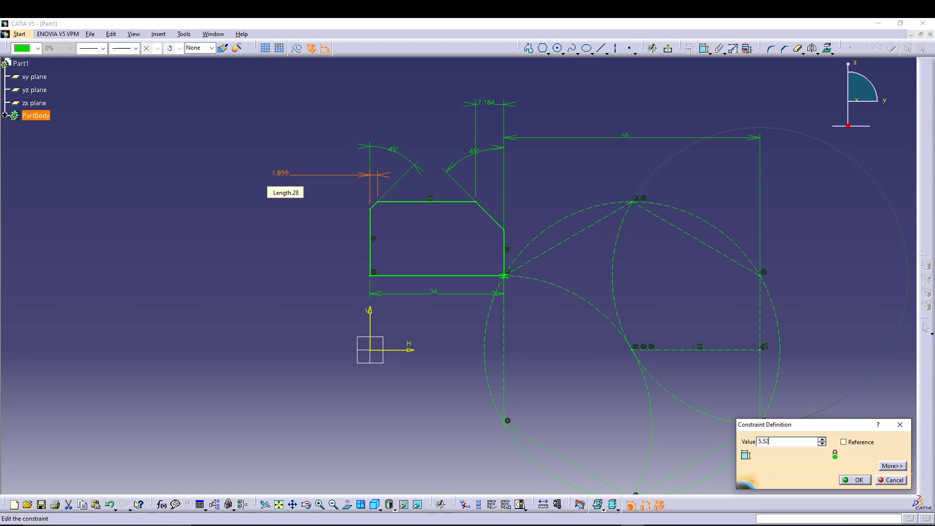
{"action": "type", "text": ".52"}
{"action": "key", "text": "Return"}
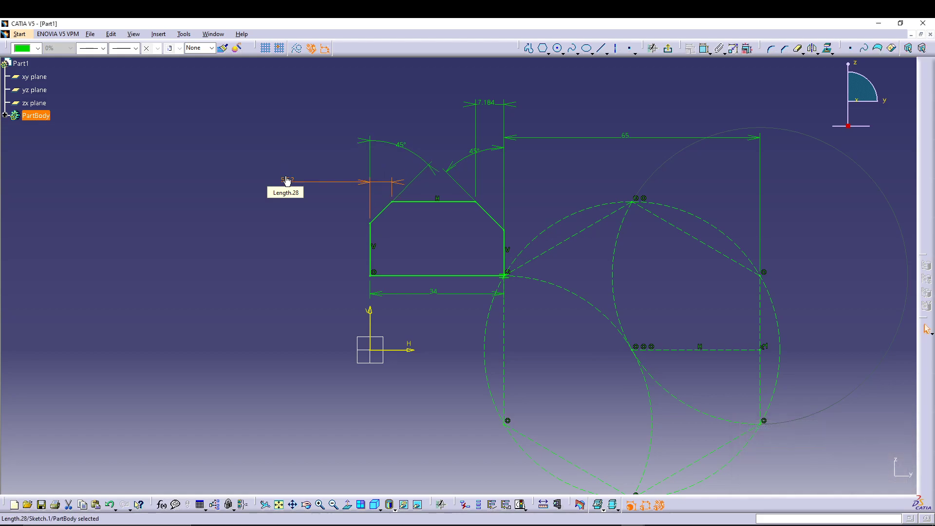
{"action": "double_click", "coordinate": [489, 109]}
{"action": "type", "text": "5.5"}
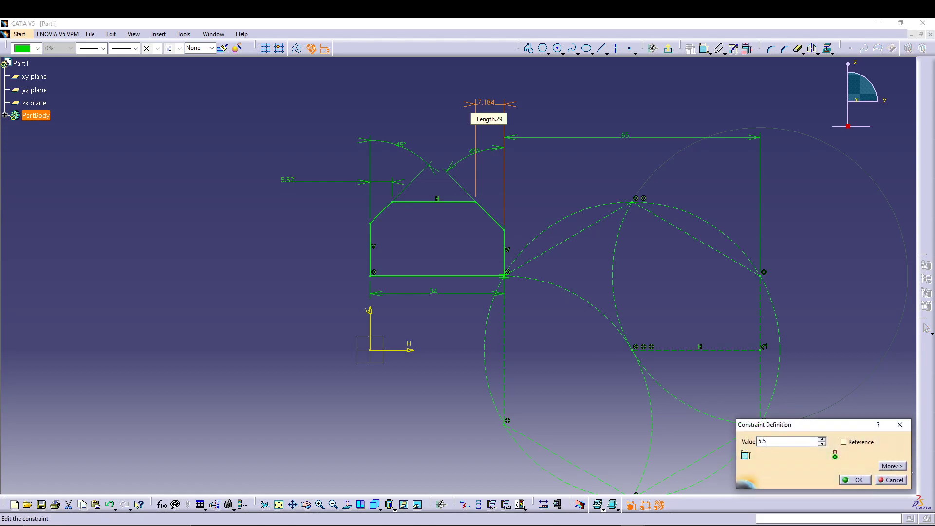
{"action": "type", "text": "2"}
{"action": "key", "text": "Return"}
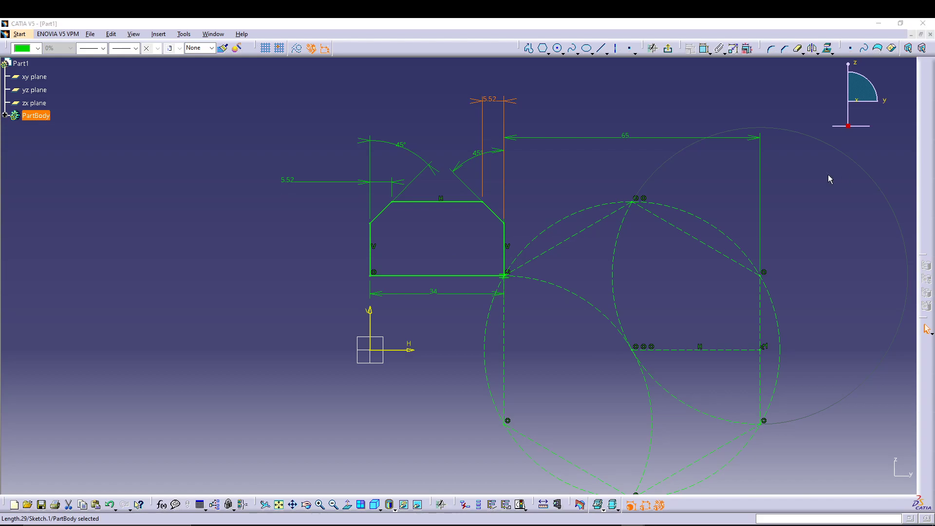
Finish the sketch and revolve the profile 360 degrees about the sketch's horizontal axis with the Shaft command
{"action": "left_click", "coordinate": [667, 48]}
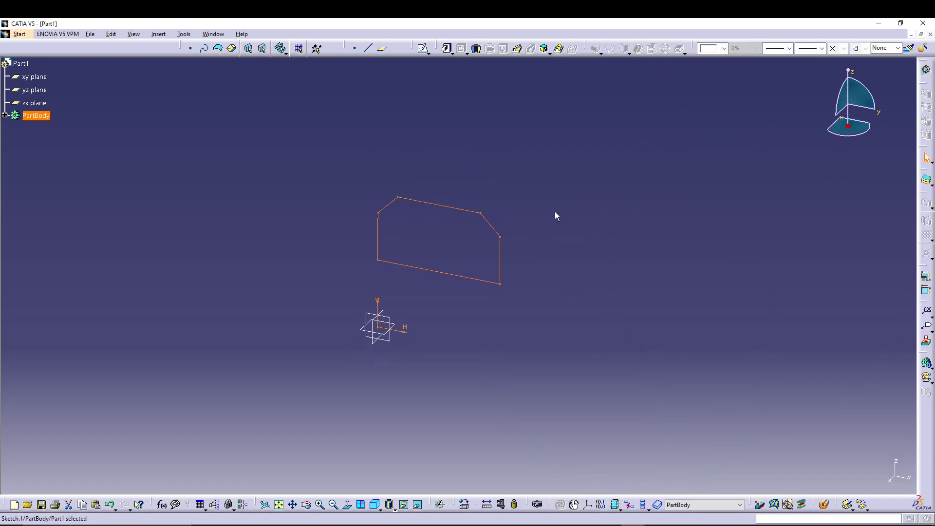
{"action": "left_click", "coordinate": [476, 49]}
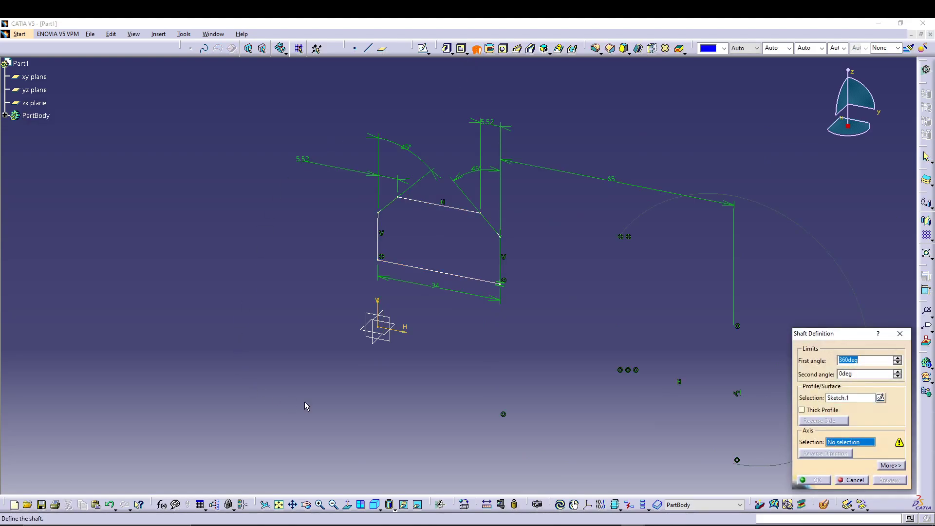
{"action": "left_click", "coordinate": [407, 333]}
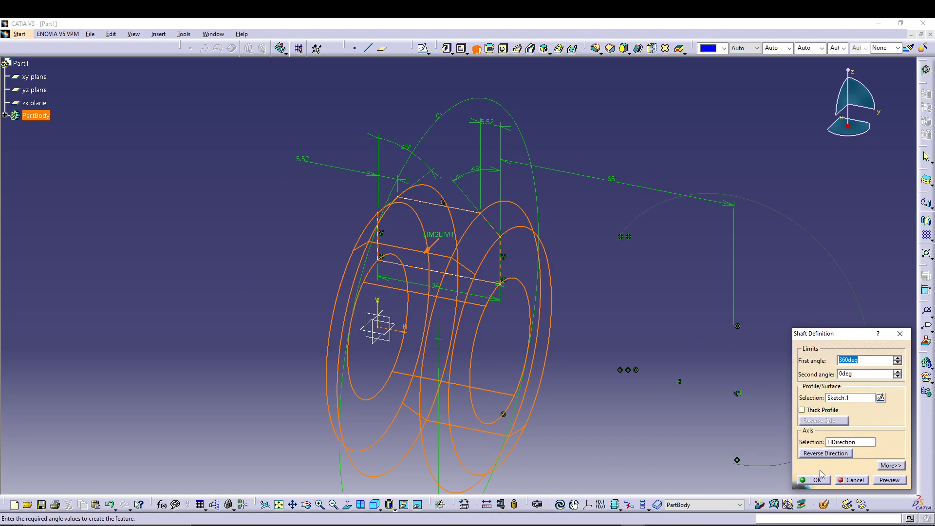
{"action": "left_click", "coordinate": [891, 480]}
{"action": "left_click", "coordinate": [812, 481]}
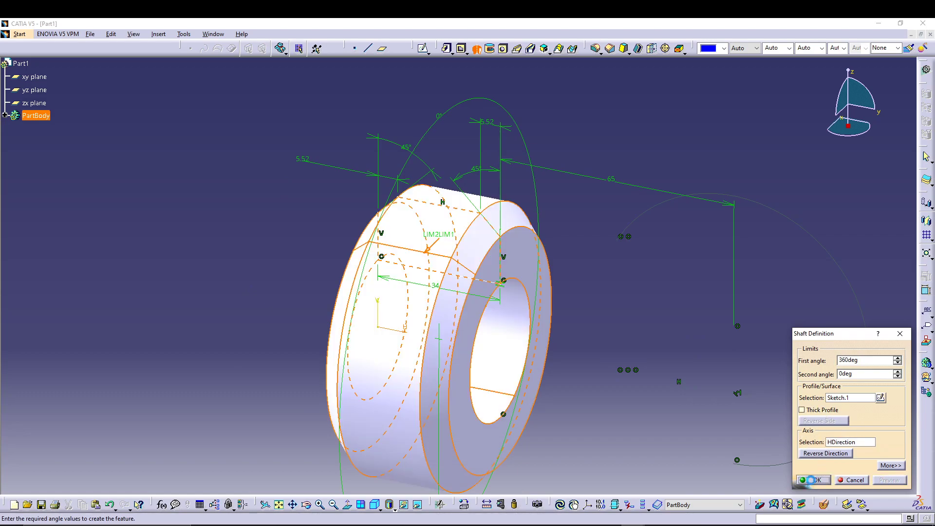
Start a sketch on the ring's flat end face on the positive y side and project the bore edge into it
{"action": "middle_click_drag", "start_coordinate": [234, 278], "coordinate": [260, 267]}
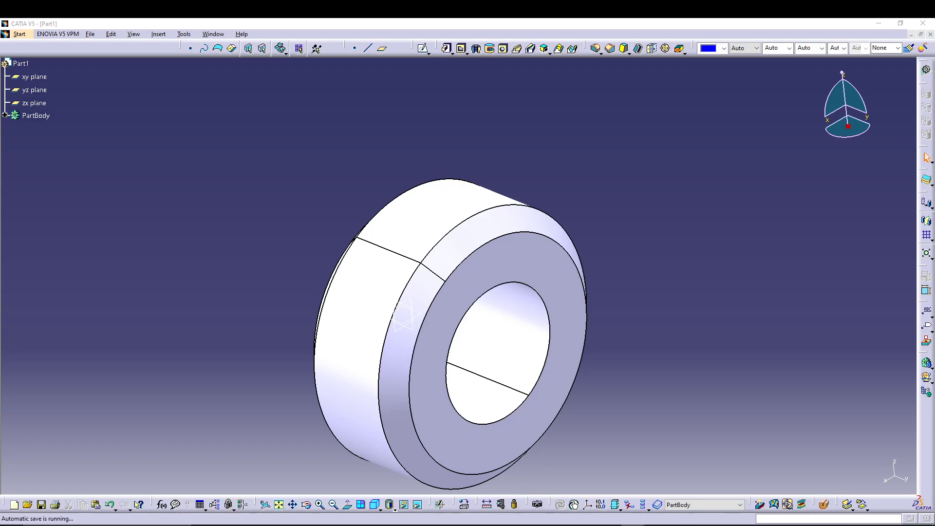
{"action": "left_click", "coordinate": [536, 268]}
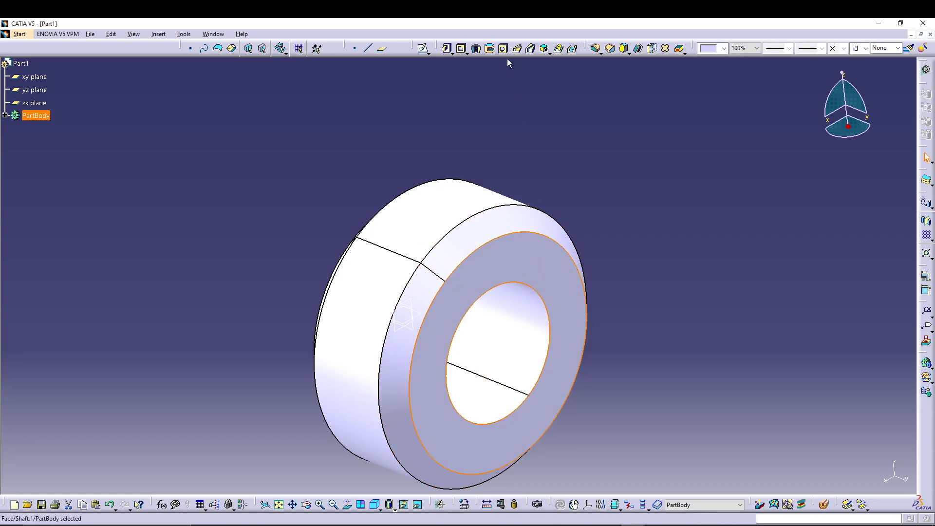
{"action": "left_click", "coordinate": [422, 50]}
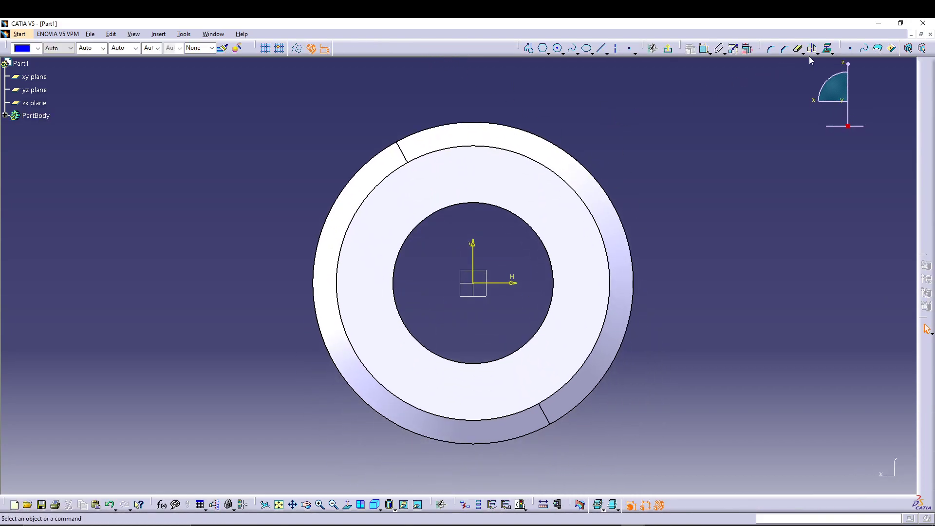
{"action": "left_click", "coordinate": [828, 50]}
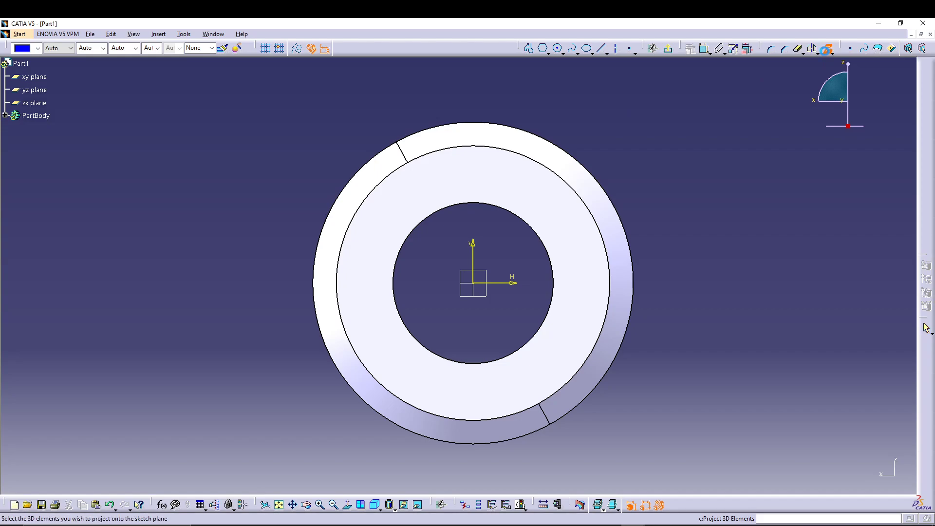
{"action": "left_click", "coordinate": [551, 251]}
{"action": "left_click", "coordinate": [731, 131]}
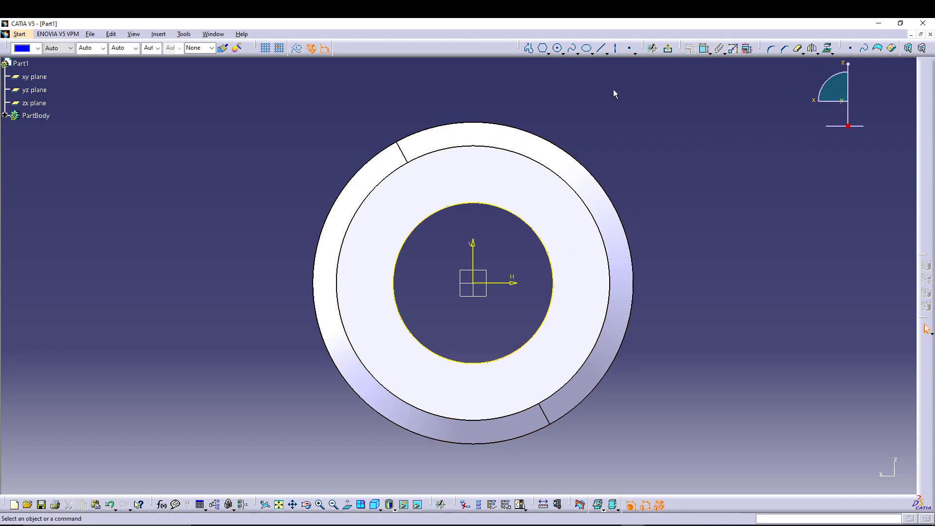
Sketch a circle centred on the origin around the bore and set its diameter to 57.2 mm
{"action": "left_click", "coordinate": [557, 48]}
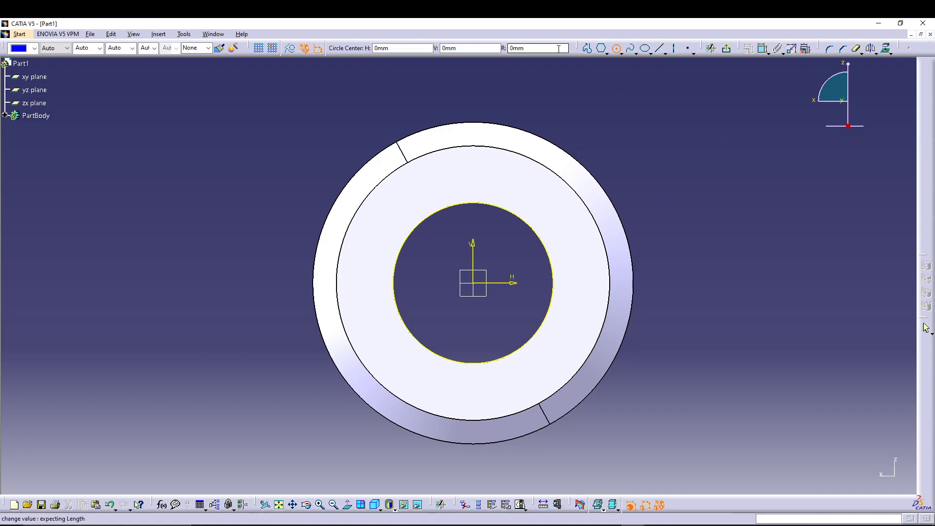
{"action": "left_click", "coordinate": [475, 284]}
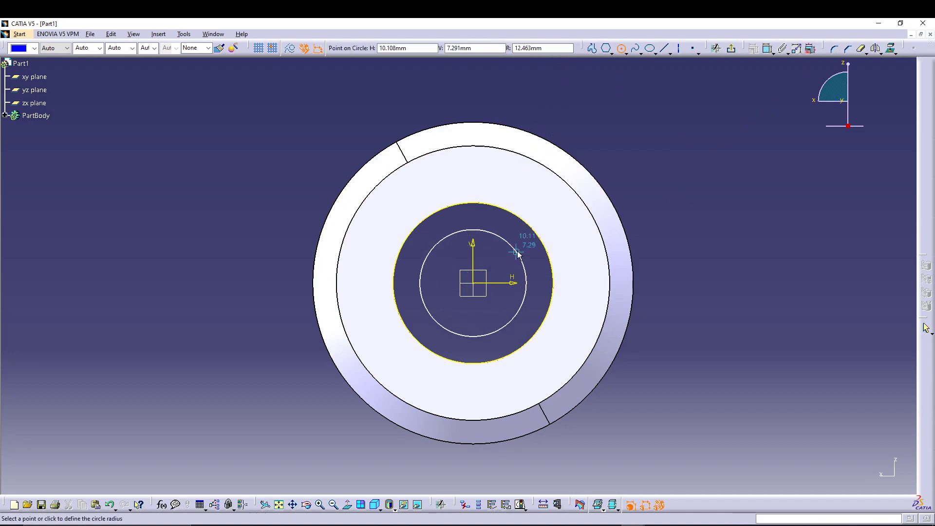
{"action": "left_click", "coordinate": [514, 243]}
{"action": "left_click", "coordinate": [705, 47]}
{"action": "left_click", "coordinate": [512, 243]}
{"action": "left_click", "coordinate": [642, 148]}
{"action": "left_click", "coordinate": [639, 146]}
{"action": "double_click", "coordinate": [638, 146]}
{"action": "type", "text": "57.2"}
{"action": "key", "text": "Return"}
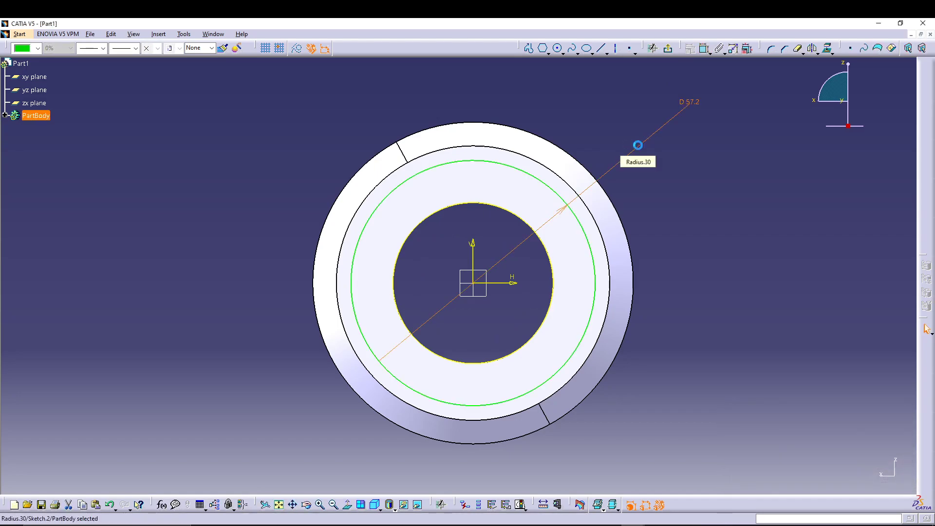
Finish the sketch and pad the area between the two circles 12 mm outward from the end face
{"action": "left_click", "coordinate": [668, 47]}
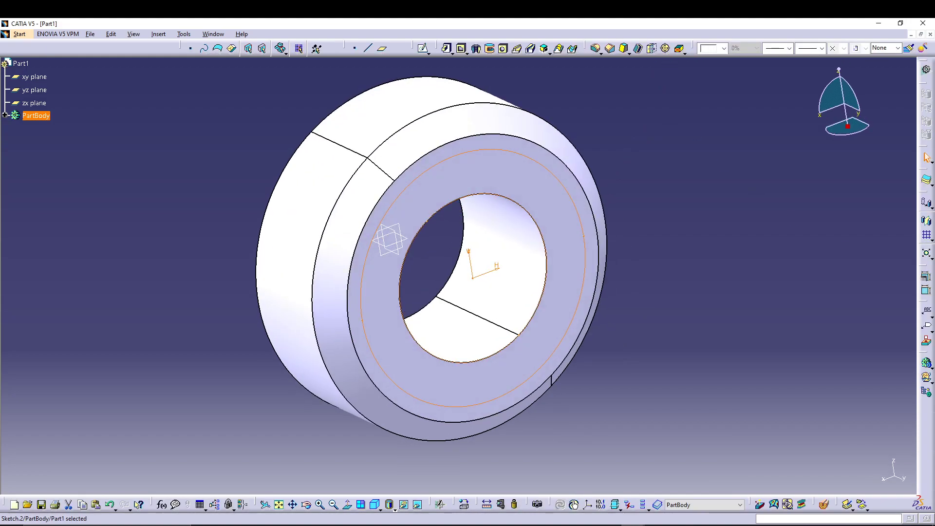
{"action": "left_click", "coordinate": [447, 49]}
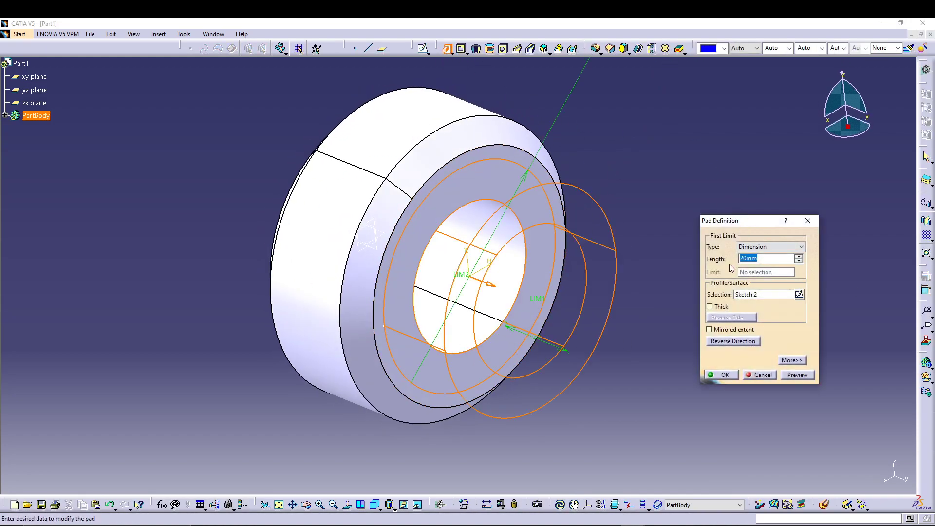
{"action": "type", "text": "12"}
{"action": "left_click", "coordinate": [797, 374]}
{"action": "left_click", "coordinate": [722, 374]}
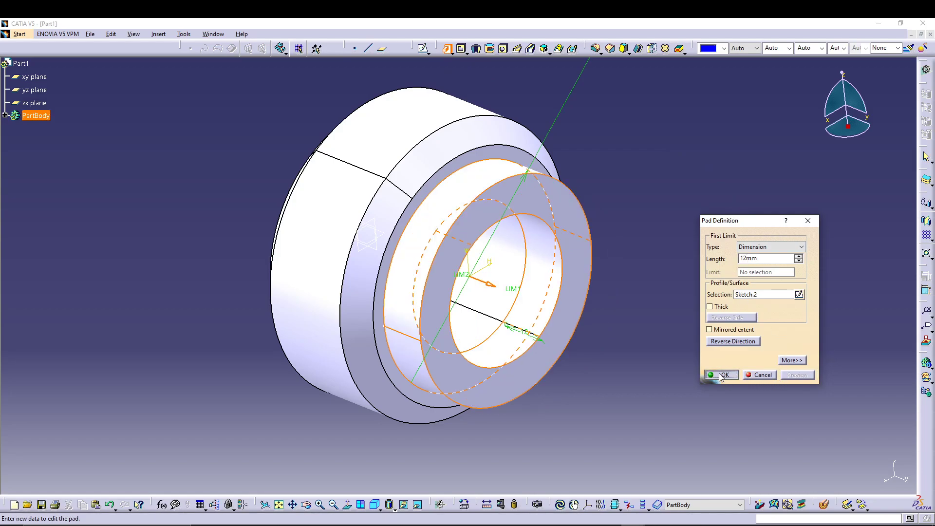
{"action": "left_click", "coordinate": [685, 312]}
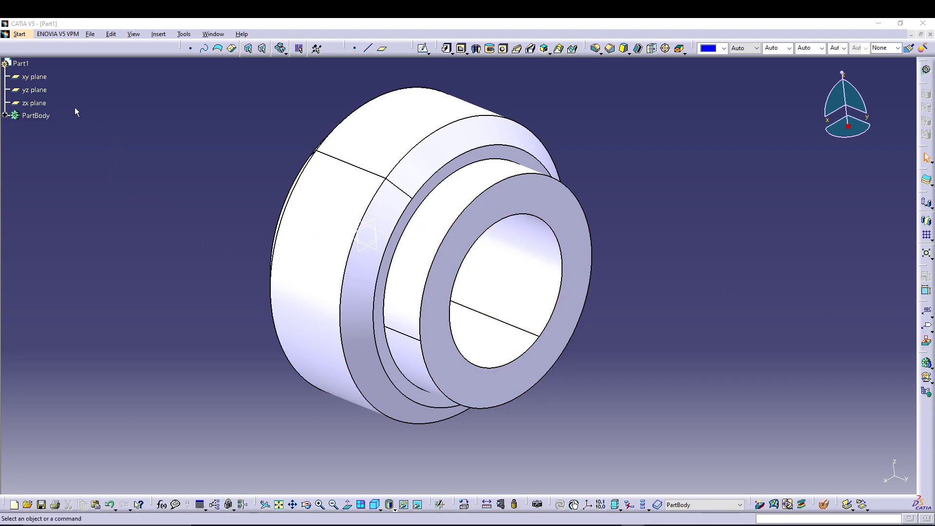
Start a sketch on the yz plane, project the collar's outer end edge and convert it to a construction element
{"action": "left_click", "coordinate": [34, 90]}
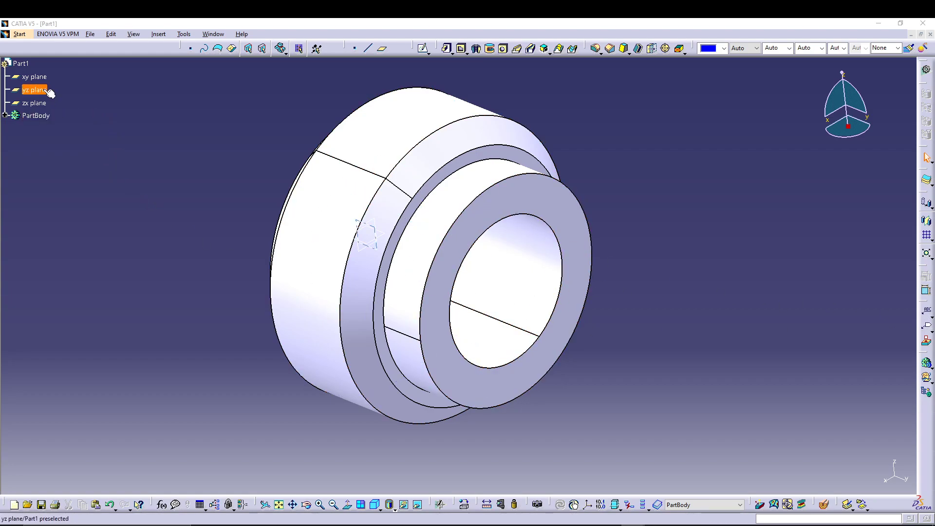
{"action": "left_click", "coordinate": [422, 49]}
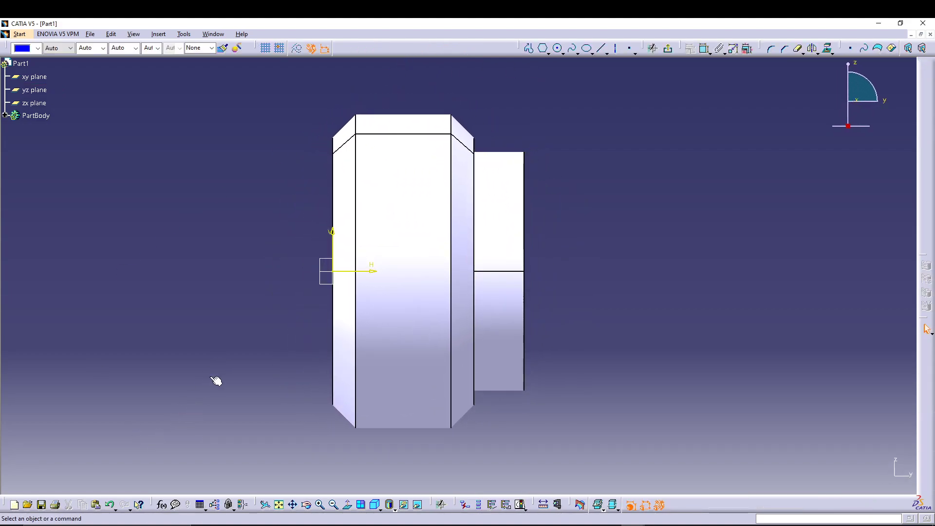
{"action": "left_click", "coordinate": [523, 202]}
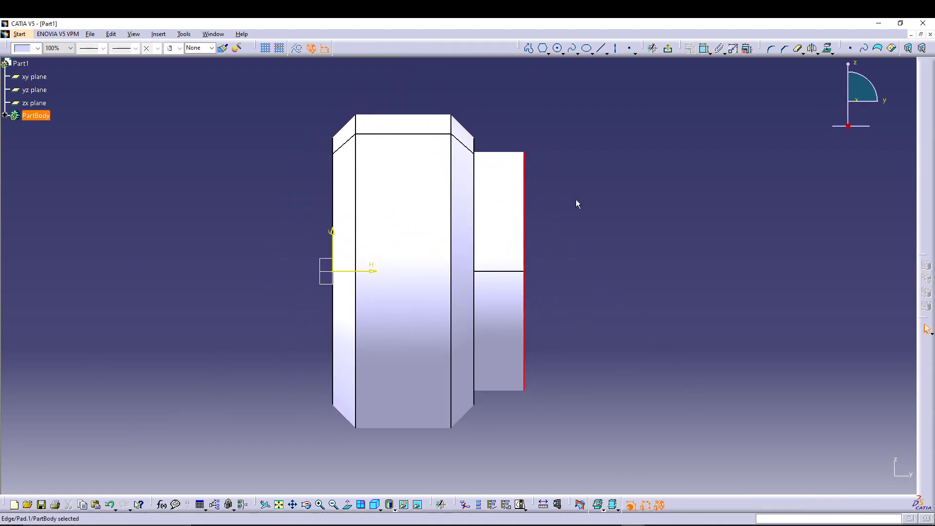
{"action": "left_click", "coordinate": [827, 47]}
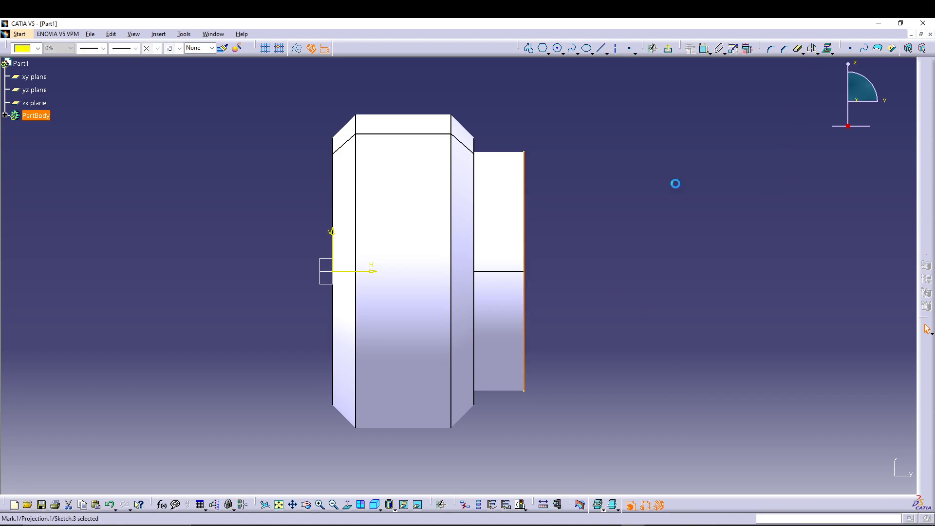
{"action": "left_click", "coordinate": [603, 209]}
{"action": "left_click", "coordinate": [525, 172]}
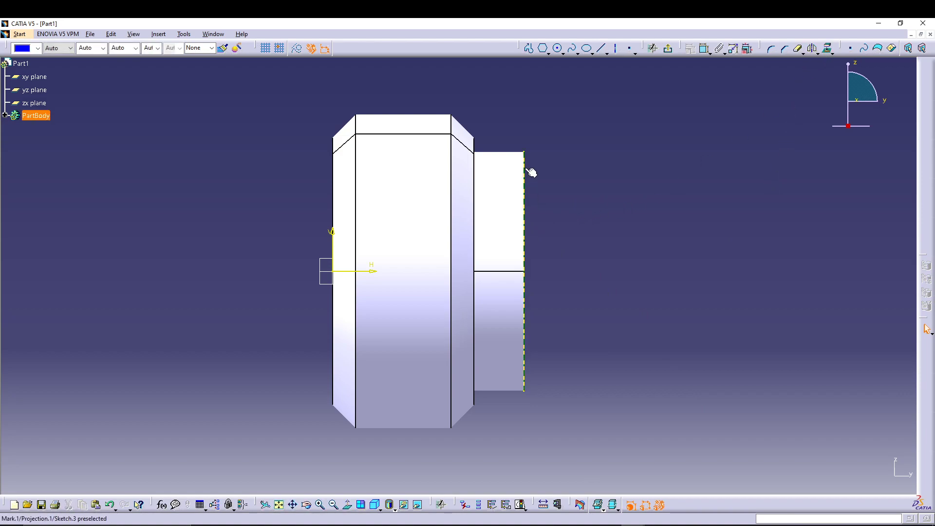
{"action": "left_click", "coordinate": [296, 48]}
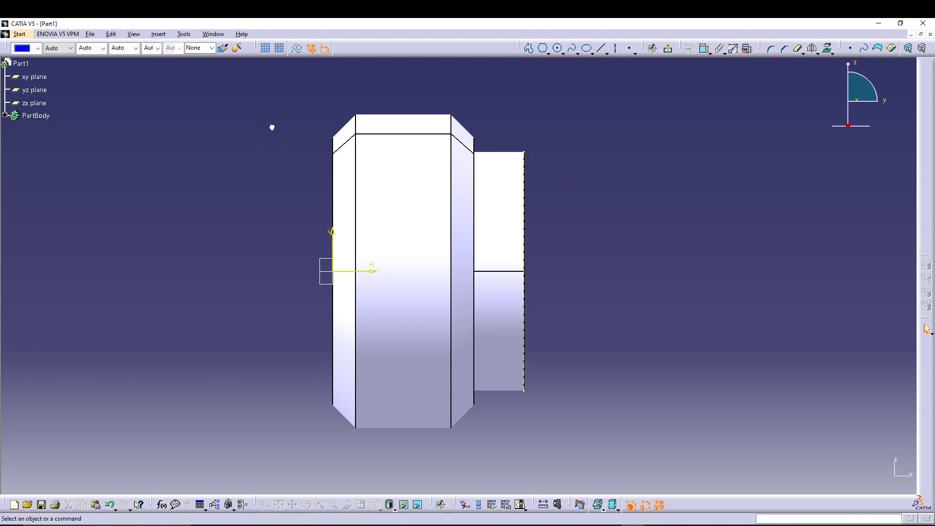
Sketch a closed five-sided profile beside the collar's end, about 10 mm wide with vertical sides and a downward-pointing tip
{"action": "middle_click_drag", "start_coordinate": [683, 351], "coordinate": [617, 303]}
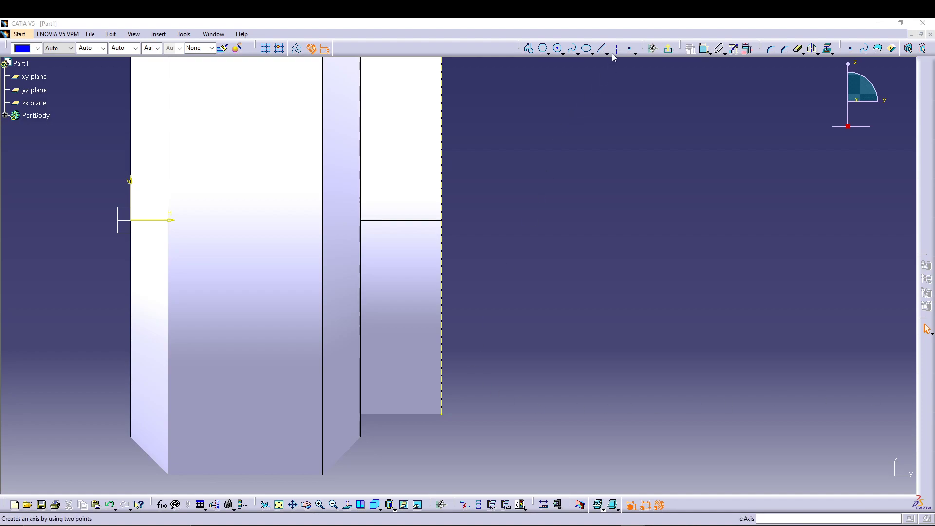
{"action": "left_click", "coordinate": [528, 48]}
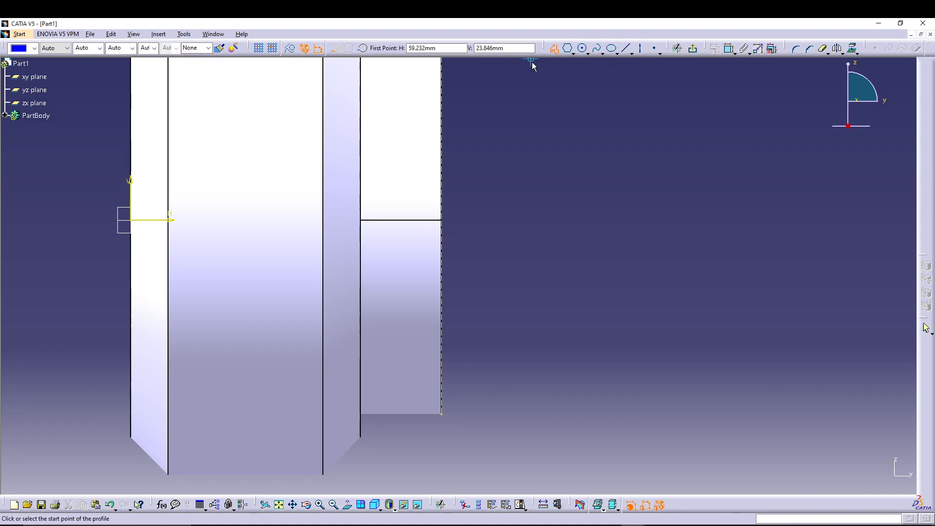
{"action": "left_click", "coordinate": [476, 318]}
{"action": "left_click", "coordinate": [543, 318]}
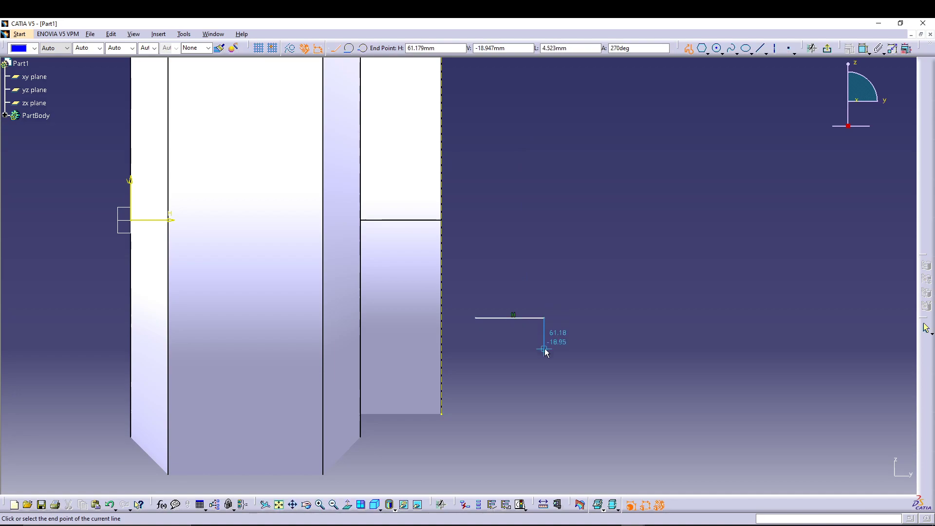
{"action": "left_click", "coordinate": [544, 349]}
{"action": "left_click", "coordinate": [513, 383]}
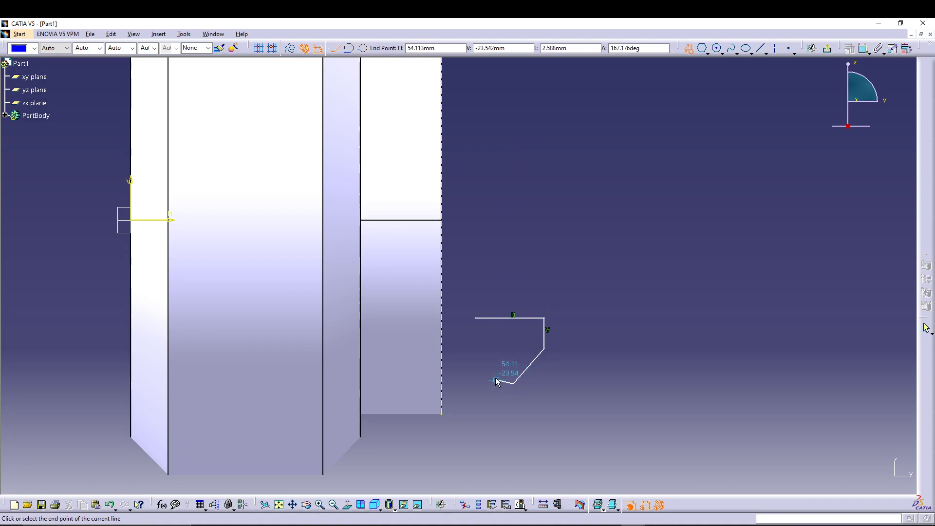
{"action": "left_click", "coordinate": [475, 350]}
{"action": "left_click", "coordinate": [475, 317]}
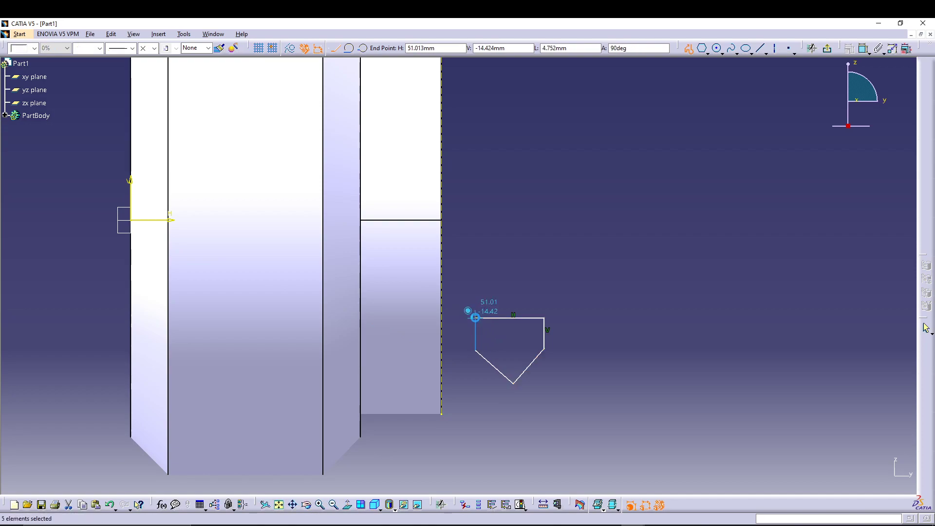
{"action": "left_click", "coordinate": [658, 262]}
Constrain the profile's two slanted lower sides to be symmetric about the projected construction line at the collar's end
{"action": "middle_click_drag", "start_coordinate": [624, 276], "coordinate": [623, 239]}
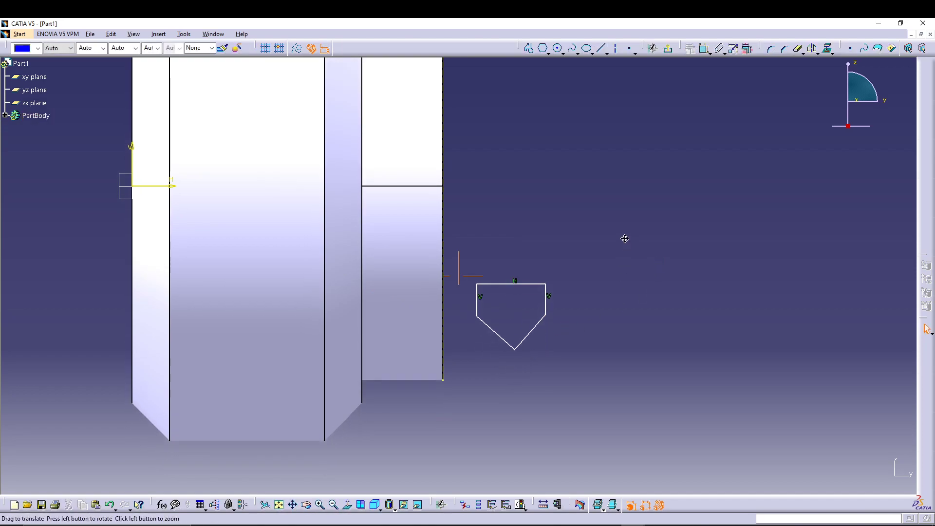
{"action": "left_click", "coordinate": [705, 47]}
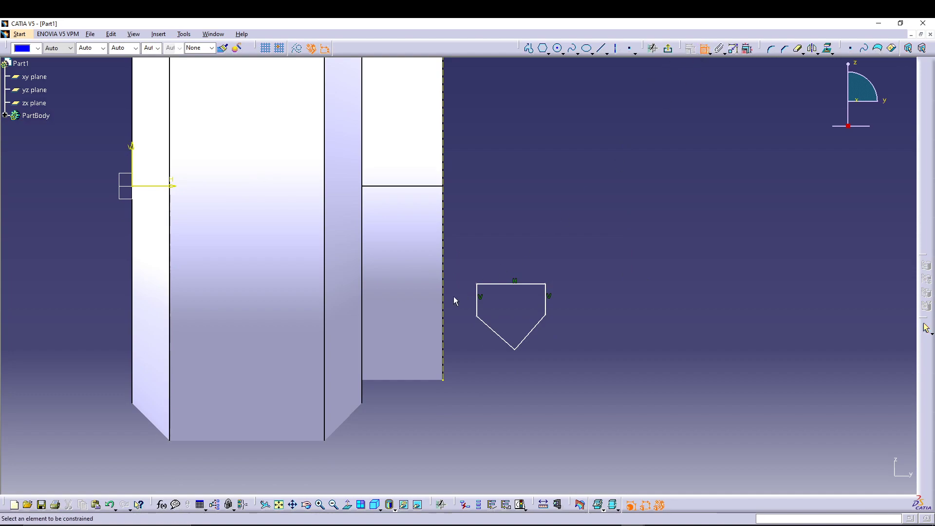
{"action": "left_click", "coordinate": [496, 332]}
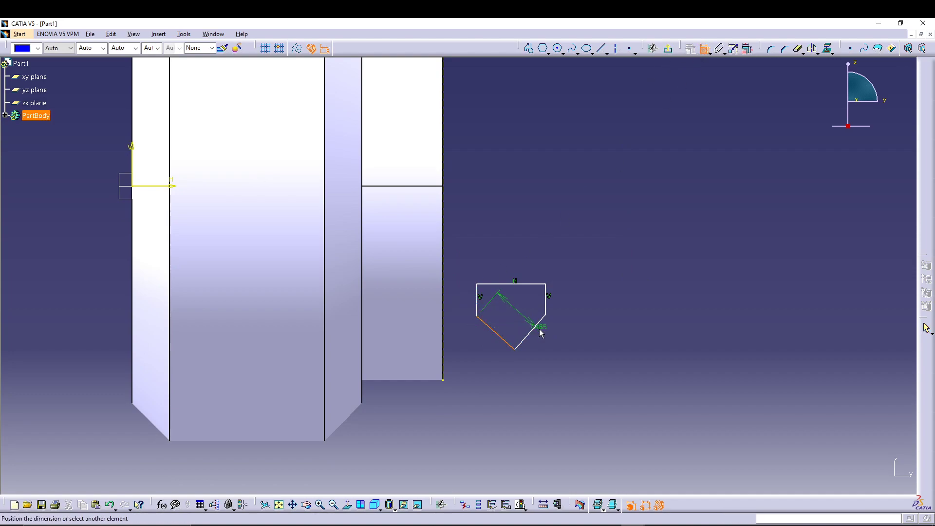
{"action": "left_click", "coordinate": [534, 327]}
{"action": "right_click", "coordinate": [599, 338]}
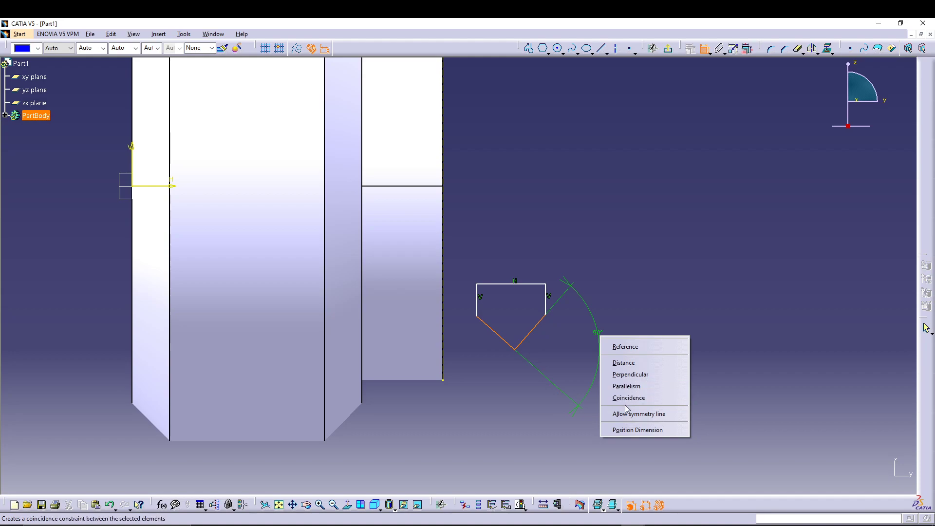
{"action": "left_click", "coordinate": [638, 413]}
{"action": "left_click", "coordinate": [444, 329]}
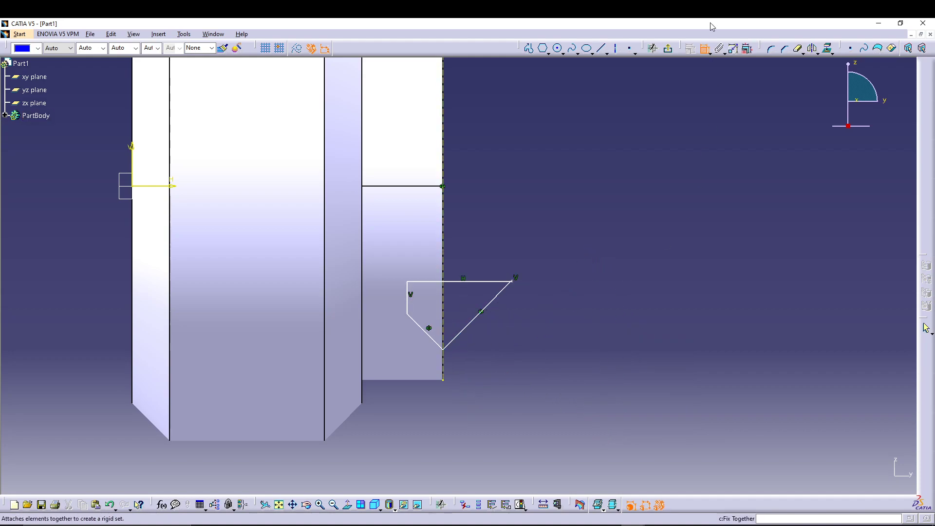
Pull the outer slanted side down to reopen the collapsed vertical side, then make both vertical sides symmetric about the construction line
{"action": "mouse_move", "coordinate": [497, 307]}
{"action": "left_mouse_down"}
{"action": "mouse_move", "coordinate": [514, 317]}
{"action": "mouse_move", "coordinate": [505, 336]}
{"action": "mouse_move", "coordinate": [509, 308]}
{"action": "mouse_move", "coordinate": [509, 336]}
{"action": "left_mouse_up"}
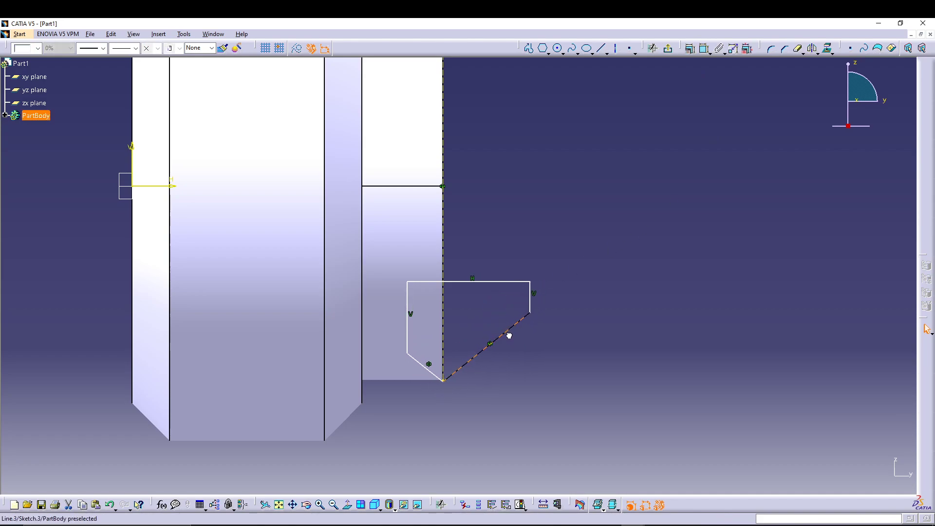
{"action": "left_click", "coordinate": [567, 372]}
{"action": "left_click", "coordinate": [704, 47]}
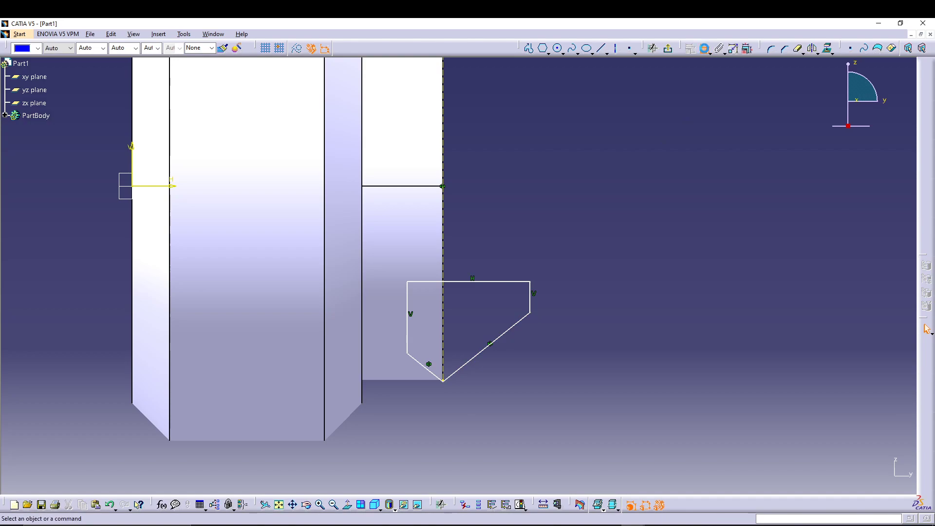
{"action": "left_click", "coordinate": [408, 306]}
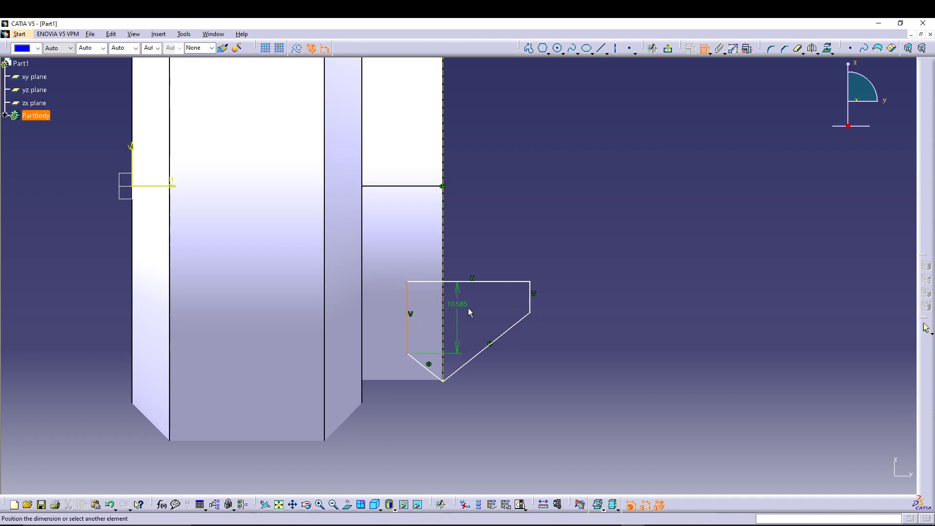
{"action": "left_click", "coordinate": [530, 295]}
{"action": "right_click", "coordinate": [587, 280]}
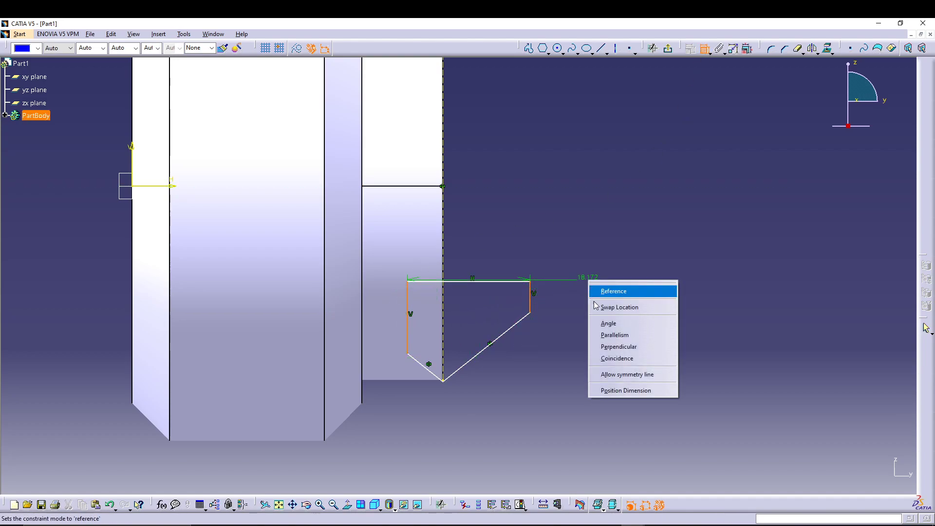
{"action": "left_click", "coordinate": [612, 372]}
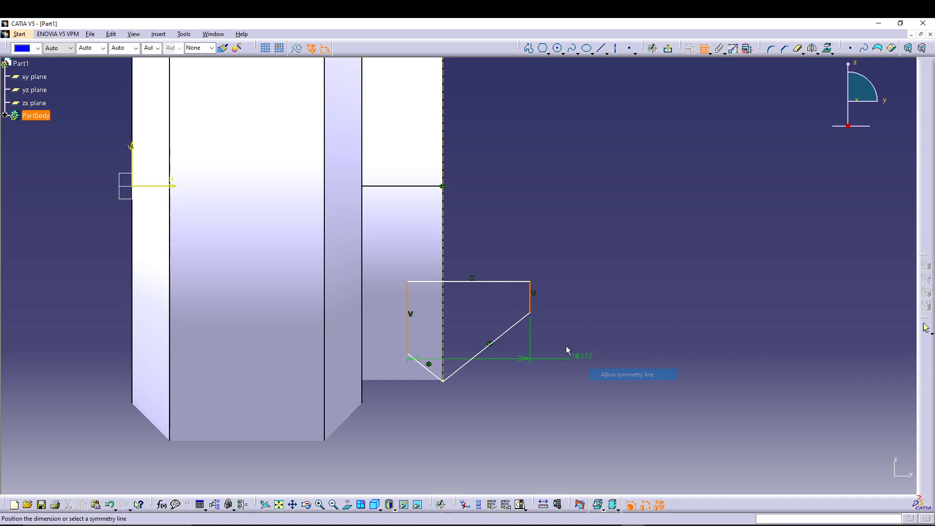
{"action": "left_click", "coordinate": [443, 224]}
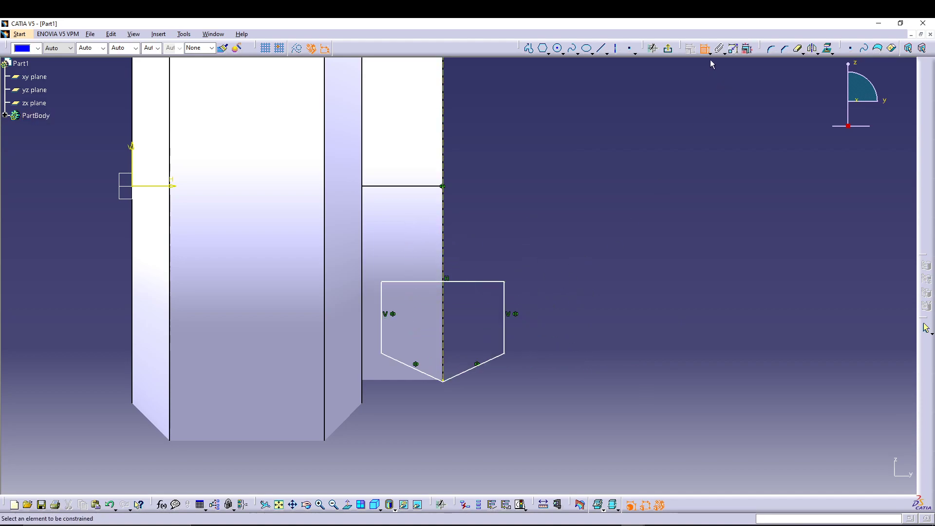
Dimension the vertical distances from the horizontal axis to the profile's inner lower side corner and to its tip
{"action": "middle_click_drag", "start_coordinate": [598, 272], "coordinate": [685, 269]}
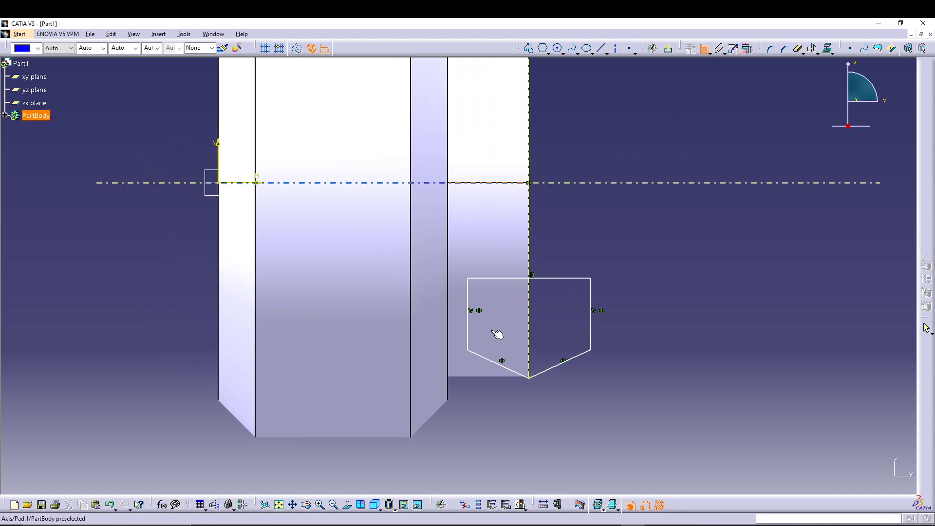
{"action": "left_click", "coordinate": [470, 350]}
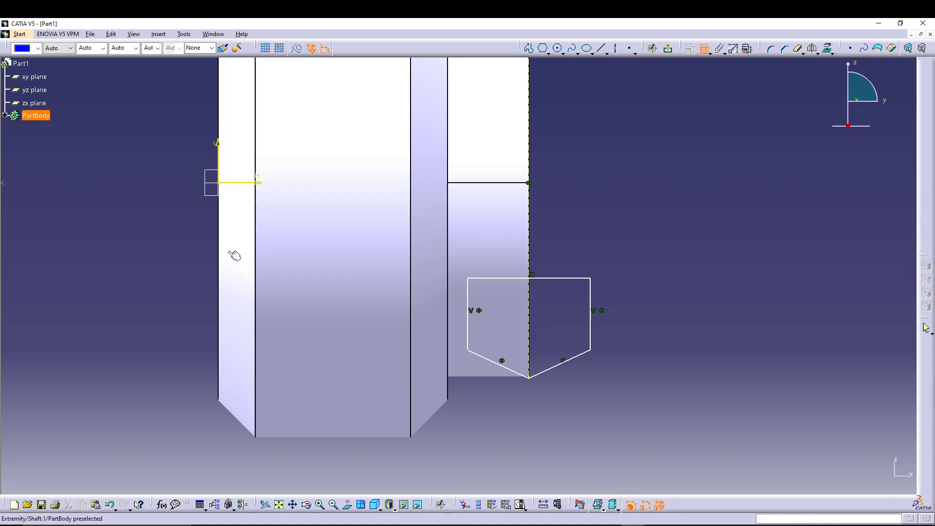
{"action": "left_click", "coordinate": [242, 183]}
{"action": "left_click", "coordinate": [179, 263]}
{"action": "left_click", "coordinate": [530, 378]}
{"action": "left_click", "coordinate": [247, 185]}
{"action": "left_click", "coordinate": [129, 306]}
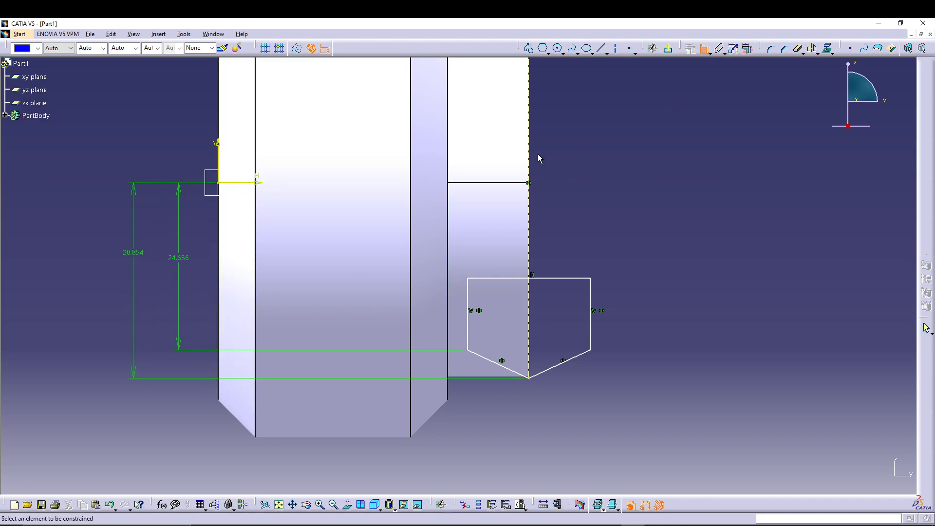
Set the distance from the horizontal axis to 19.5 mm for the side corner and 21.1 mm for the tip
{"action": "left_click", "coordinate": [704, 50]}
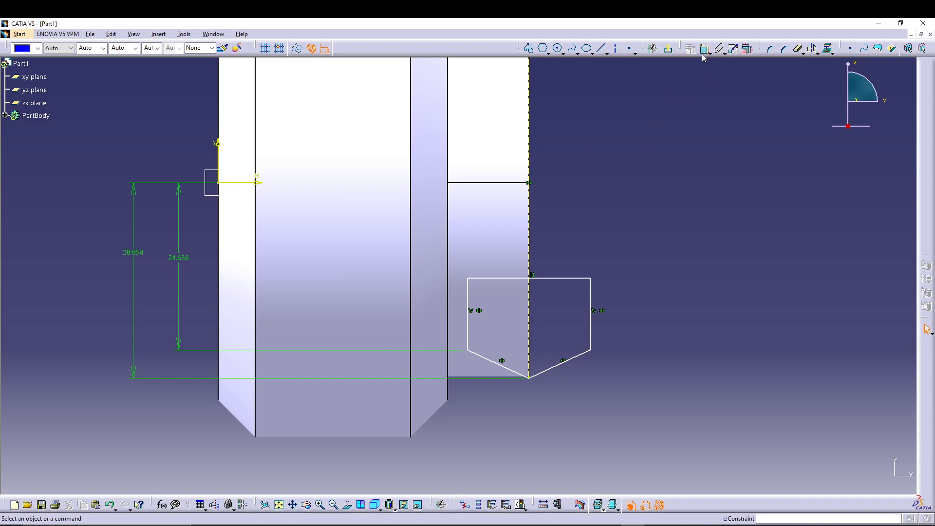
{"action": "double_click", "coordinate": [178, 257]}
{"action": "type", "text": "19.5"}
{"action": "key", "text": "Return"}
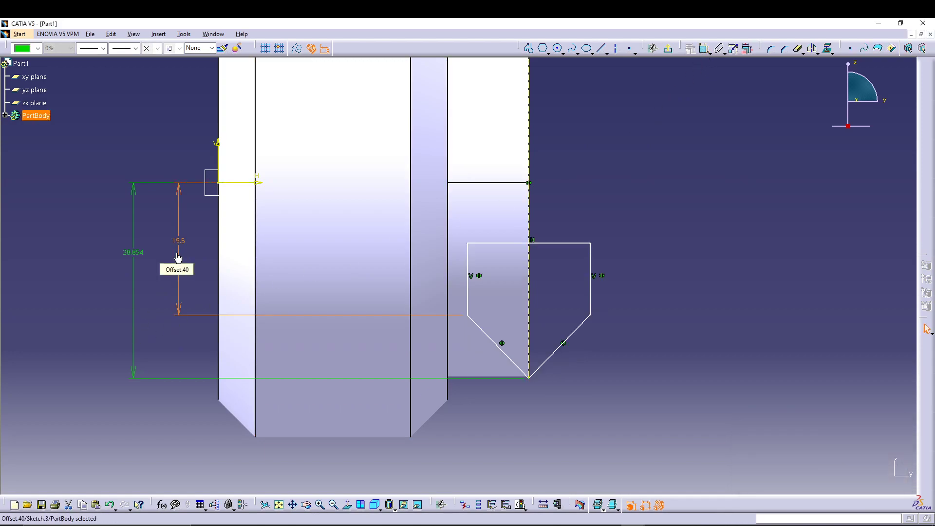
{"action": "double_click", "coordinate": [131, 256]}
{"action": "type", "text": "21.1"}
{"action": "key", "text": "Return"}
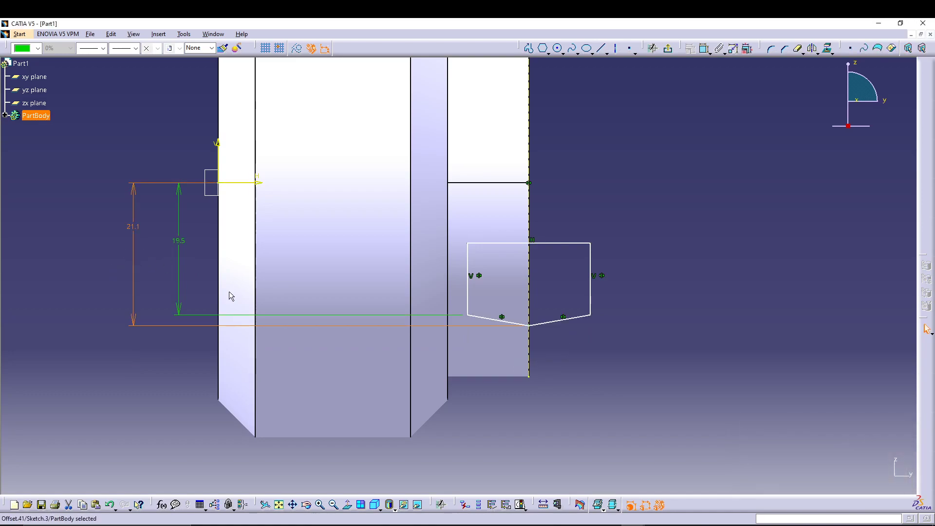
Dimension the length of the profile's outer vertical side and set it to 1.18 mm
{"action": "middle_click_drag", "start_coordinate": [639, 274], "coordinate": [594, 269]}
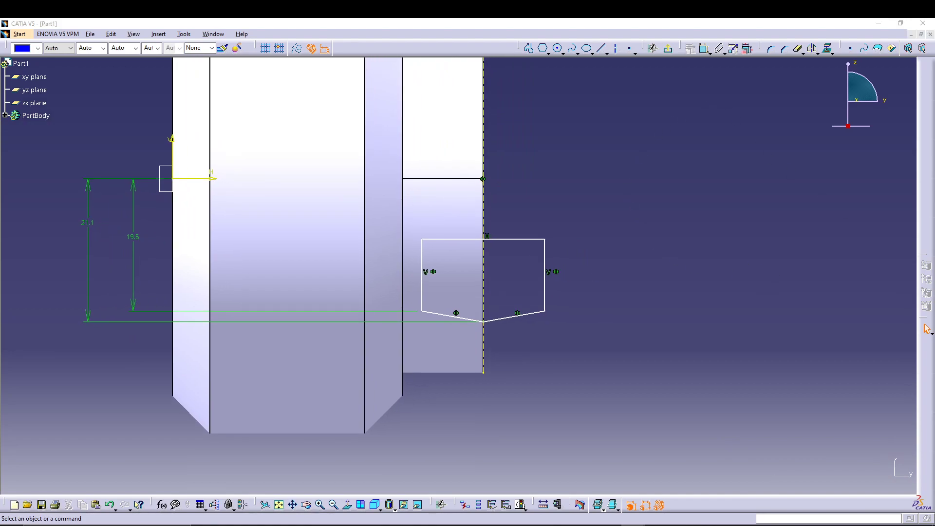
{"action": "left_click", "coordinate": [704, 48]}
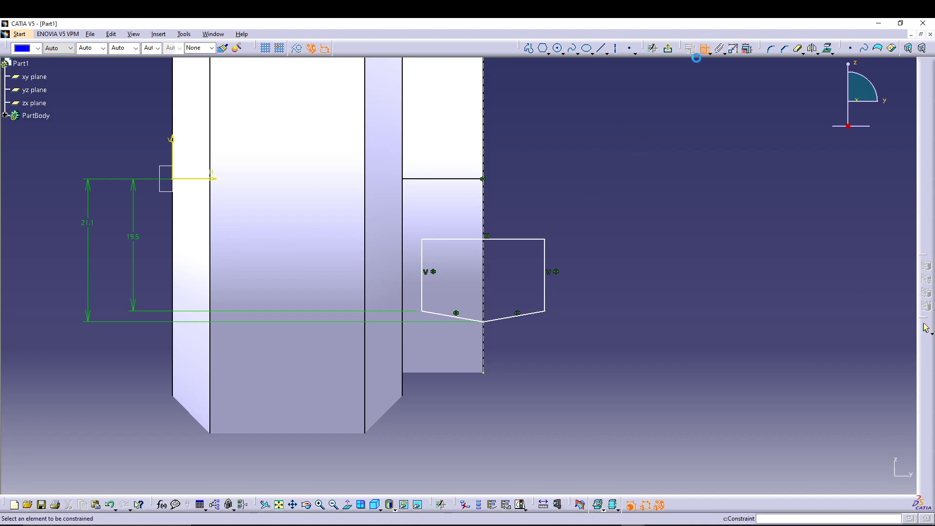
{"action": "left_click", "coordinate": [544, 258]}
{"action": "left_click", "coordinate": [593, 271]}
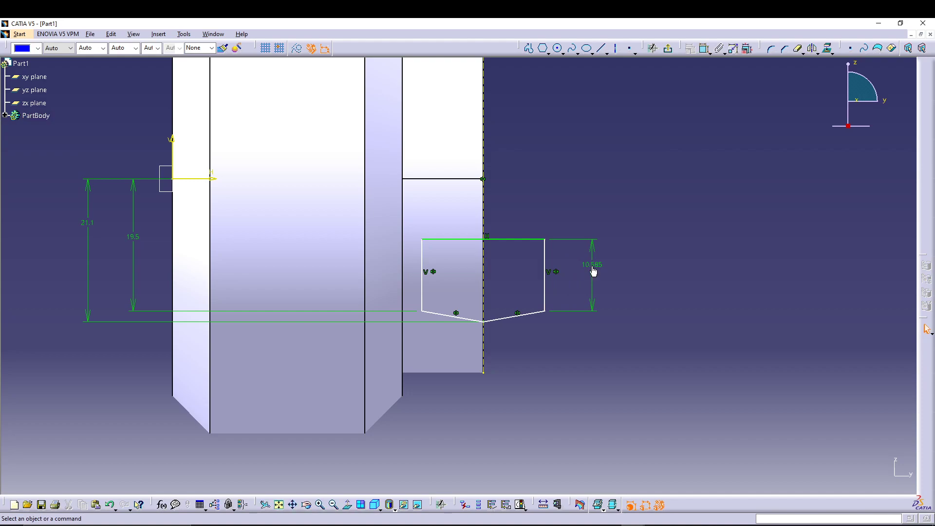
{"action": "double_click", "coordinate": [593, 270]}
{"action": "type", "text": "1."}
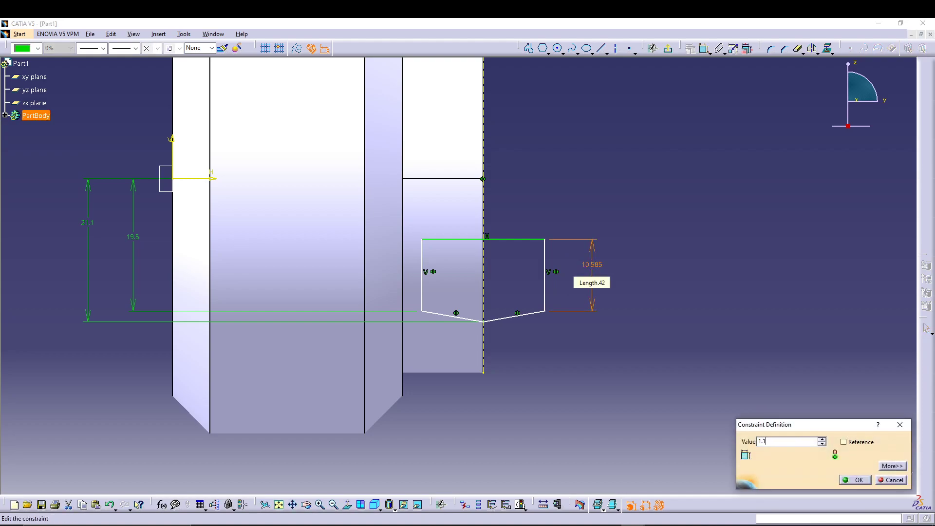
{"action": "type", "text": "18"}
{"action": "key", "text": "Return"}
{"action": "left_click", "coordinate": [670, 257]}
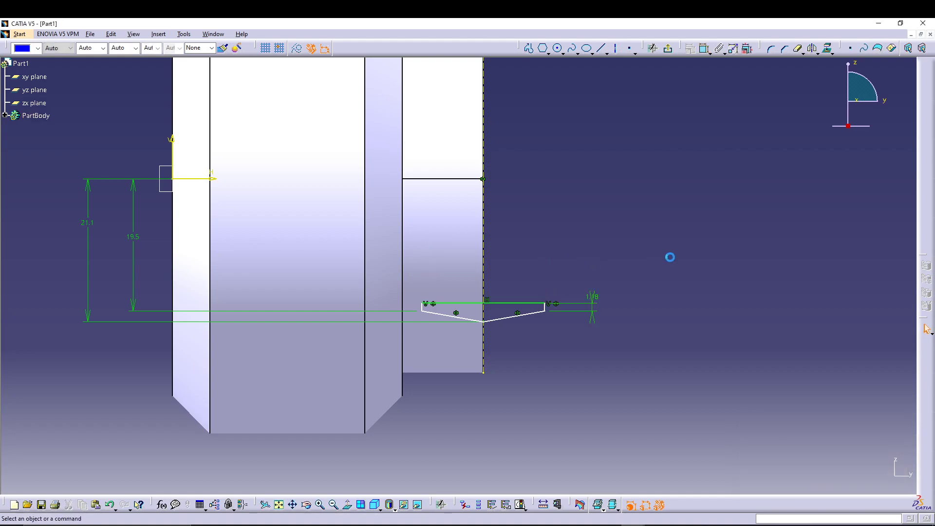
Dimension the offset between the profile's inner vertical side and the construction line and set it to 1.5 mm
{"action": "mouse_move", "coordinate": [594, 419]}
{"action": "middle_mouse_down"}
{"action": "mouse_move", "coordinate": [565, 396]}
{"action": "mouse_move", "coordinate": [603, 320]}
{"action": "middle_mouse_up"}
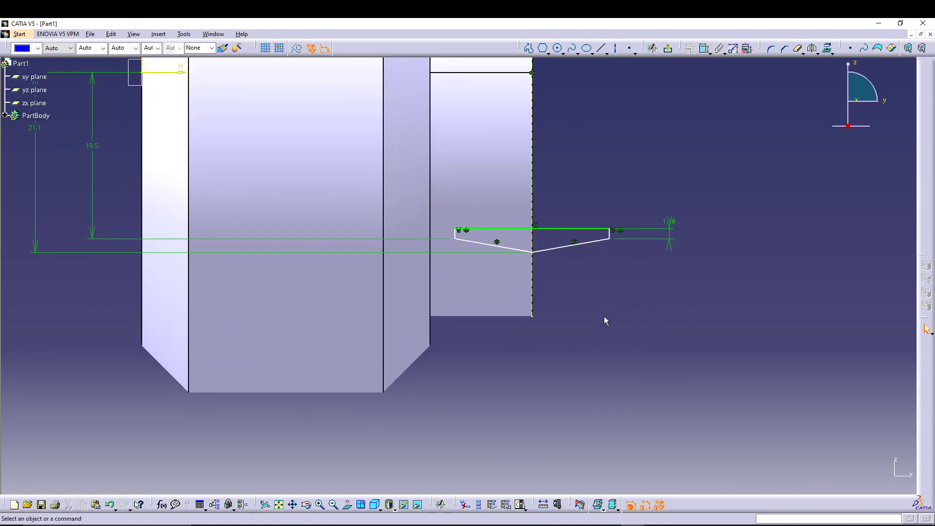
{"action": "left_click", "coordinate": [703, 48]}
{"action": "left_click", "coordinate": [457, 235]}
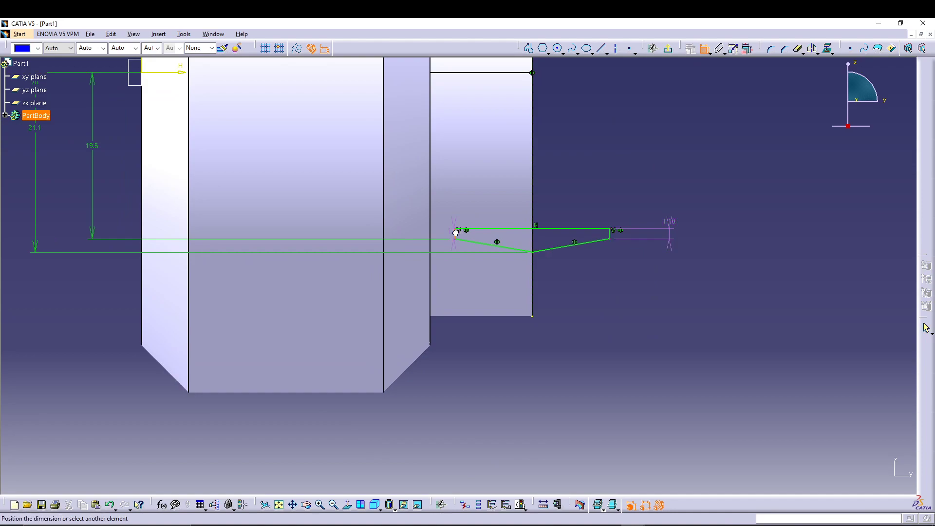
{"action": "left_click", "coordinate": [537, 236]}
{"action": "left_click", "coordinate": [553, 350]}
{"action": "double_click", "coordinate": [553, 349]}
{"action": "type", "text": "1"}
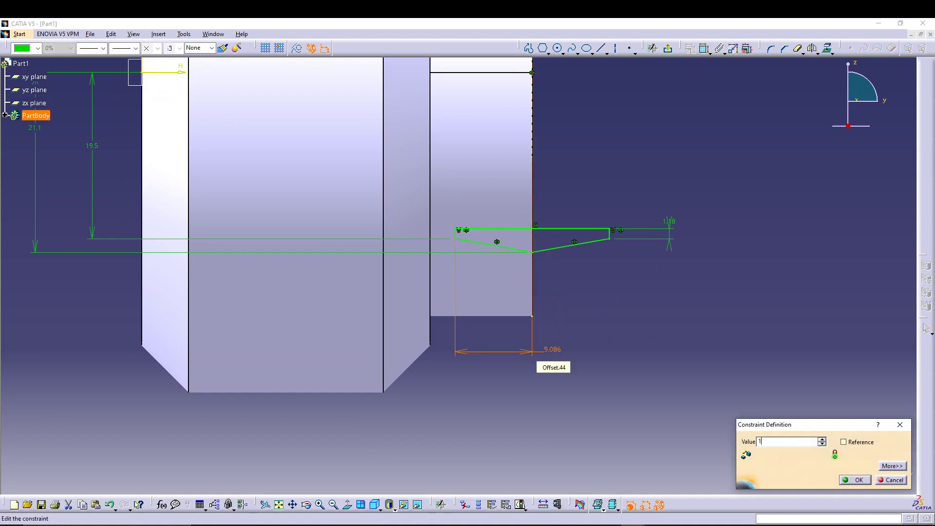
{"action": "type", "text": ".5"}
{"action": "key", "text": "Return"}
{"action": "left_click", "coordinate": [595, 314]}
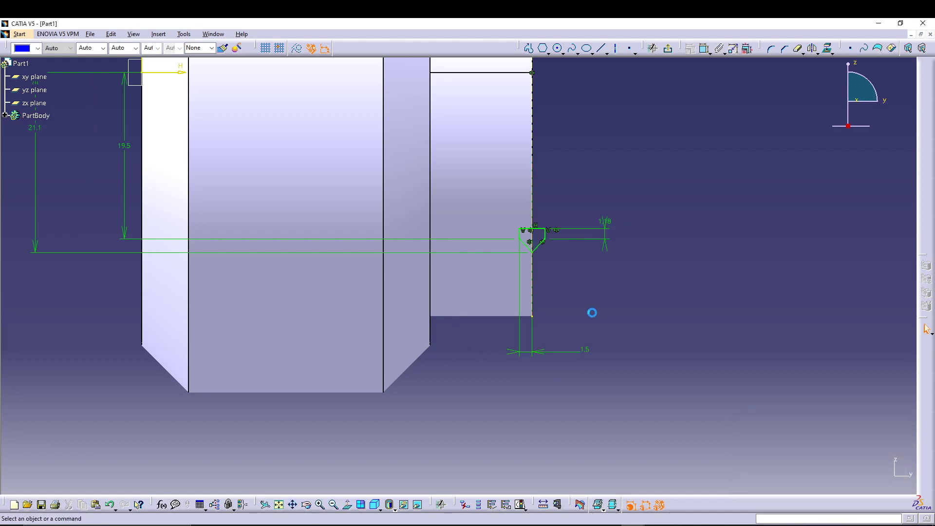
Round the corner between the outer vertical and slanted sides with a 0.1 mm radius, converting the side's length into a distance
{"action": "mouse_move", "coordinate": [572, 301]}
{"action": "middle_mouse_down"}
{"action": "mouse_move", "coordinate": [576, 265]}
{"action": "mouse_move", "coordinate": [561, 317]}
{"action": "mouse_move", "coordinate": [564, 293]}
{"action": "middle_mouse_up"}
{"action": "mouse_move", "coordinate": [589, 331]}
{"action": "middle_mouse_down"}
{"action": "mouse_move", "coordinate": [516, 334]}
{"action": "mouse_move", "coordinate": [517, 310]}
{"action": "middle_mouse_up"}
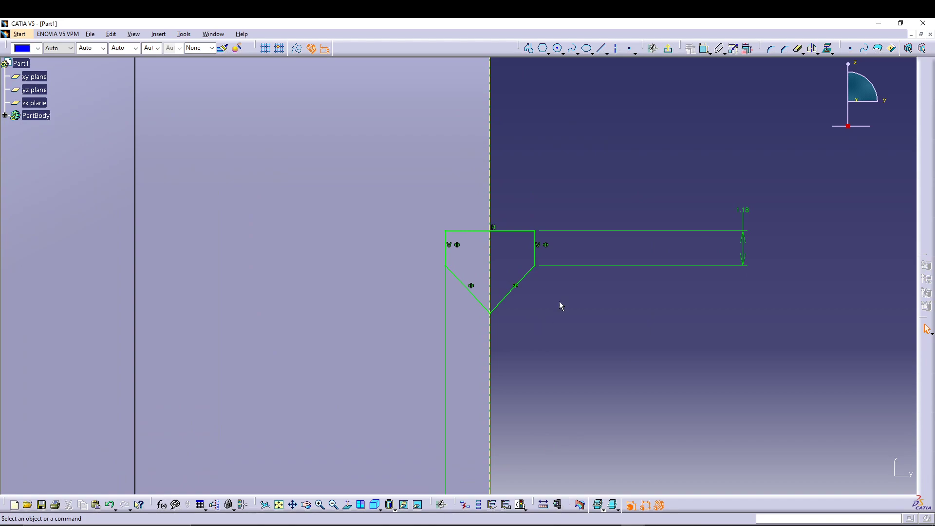
{"action": "left_click", "coordinate": [769, 48]}
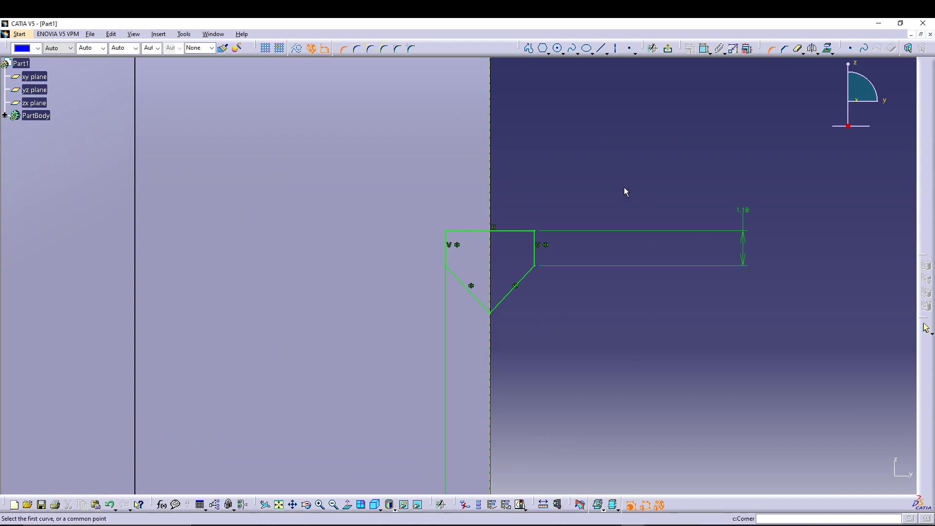
{"action": "left_click", "coordinate": [535, 259]}
{"action": "left_click", "coordinate": [531, 270]}
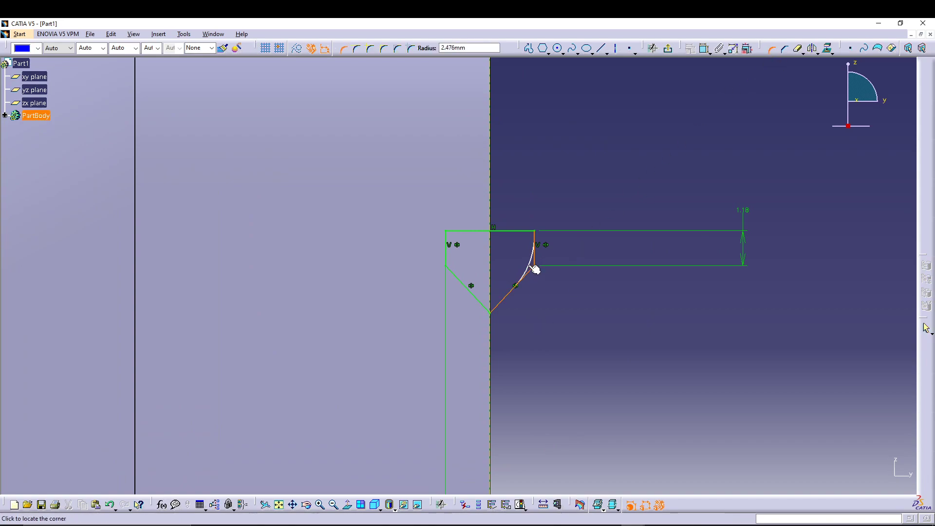
{"action": "type", "text": ".1"}
{"action": "key", "text": "Return"}
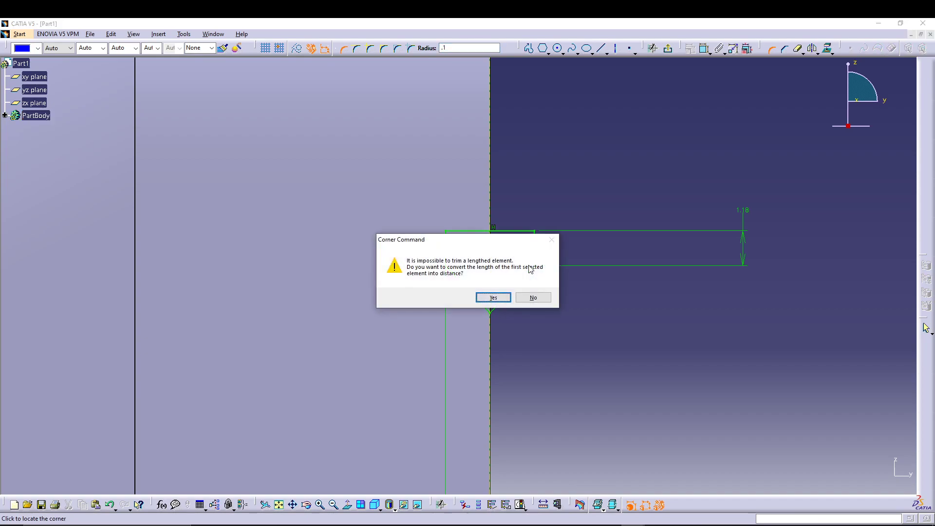
{"action": "key", "text": "Return"}
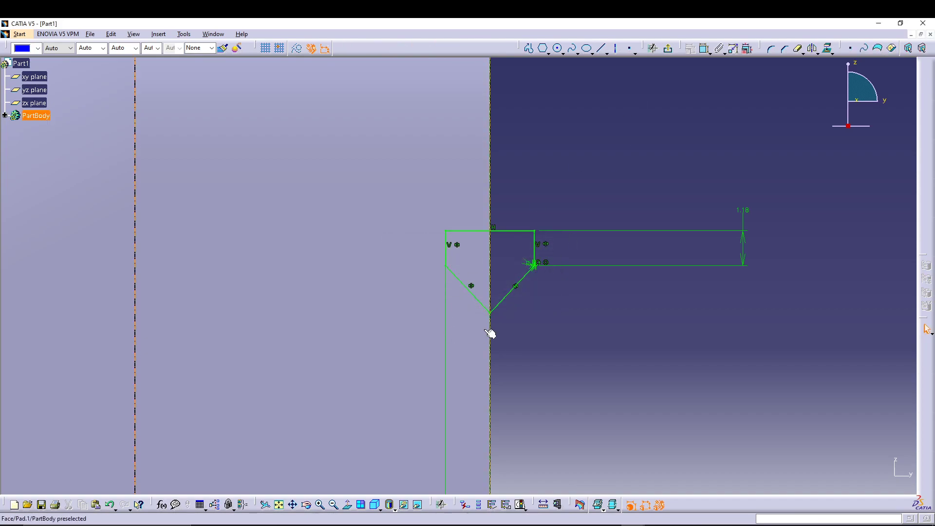
Round the corner between the inner vertical and slanted sides with a 0.1 mm radius
{"action": "left_click", "coordinate": [771, 48]}
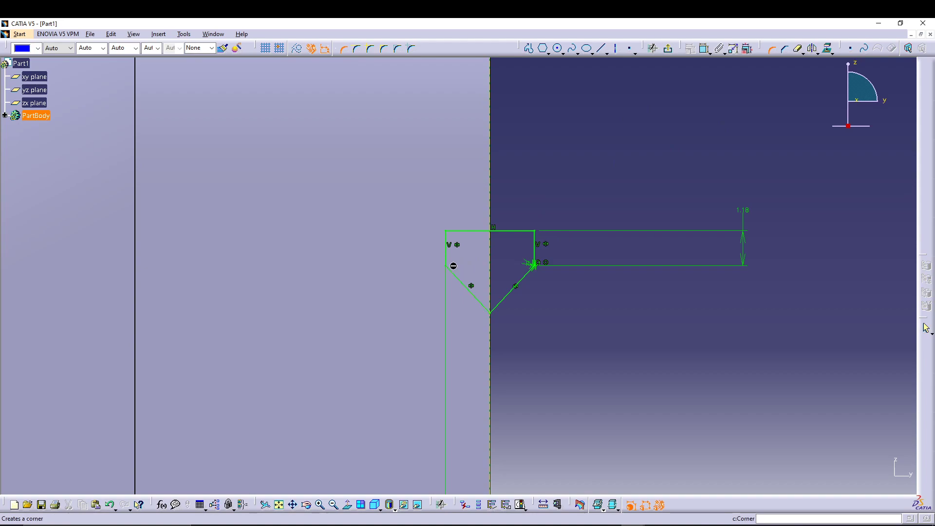
{"action": "left_click", "coordinate": [445, 253]}
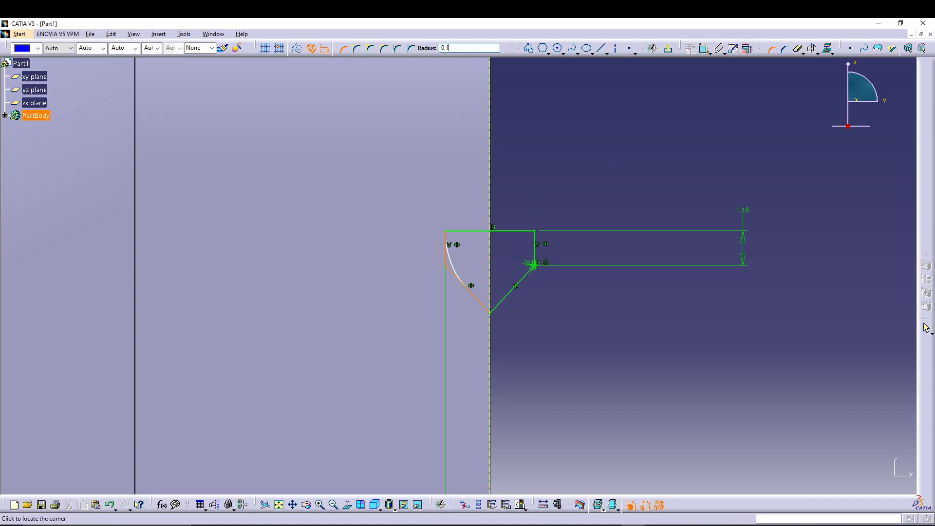
{"action": "left_click", "coordinate": [453, 267]}
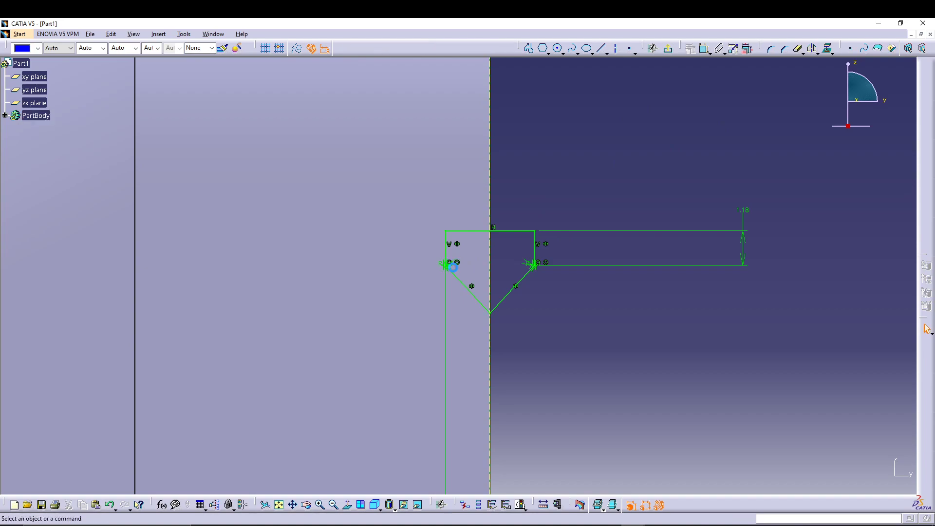
Round the corner between the profile's two slanted sides with a 0.1 mm radius
{"action": "left_click", "coordinate": [770, 48]}
{"action": "left_click", "coordinate": [481, 305]}
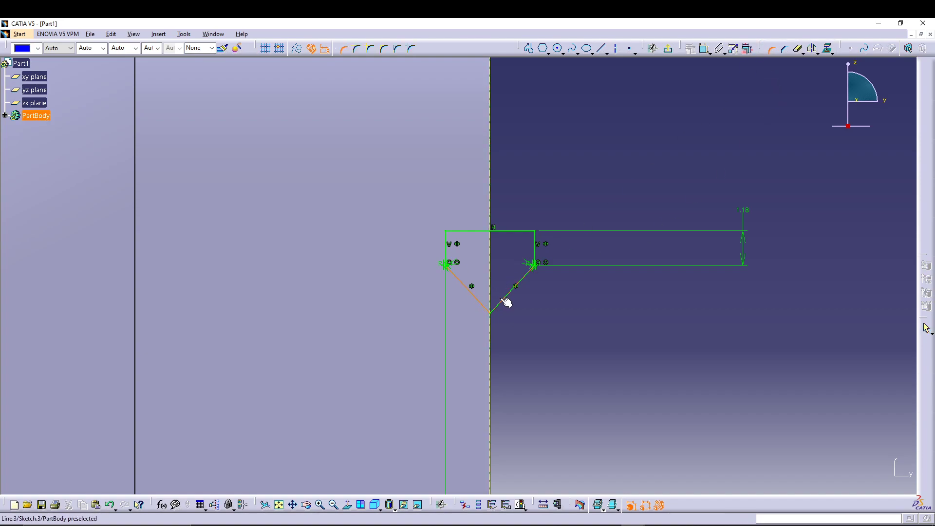
{"action": "left_click", "coordinate": [500, 302]}
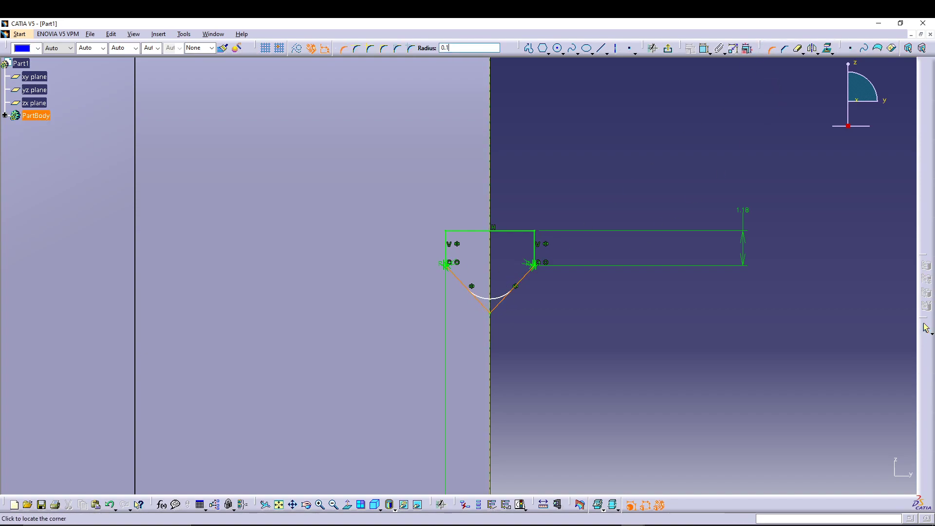
{"action": "type", "text": "0.1"}
{"action": "key", "text": "Return"}
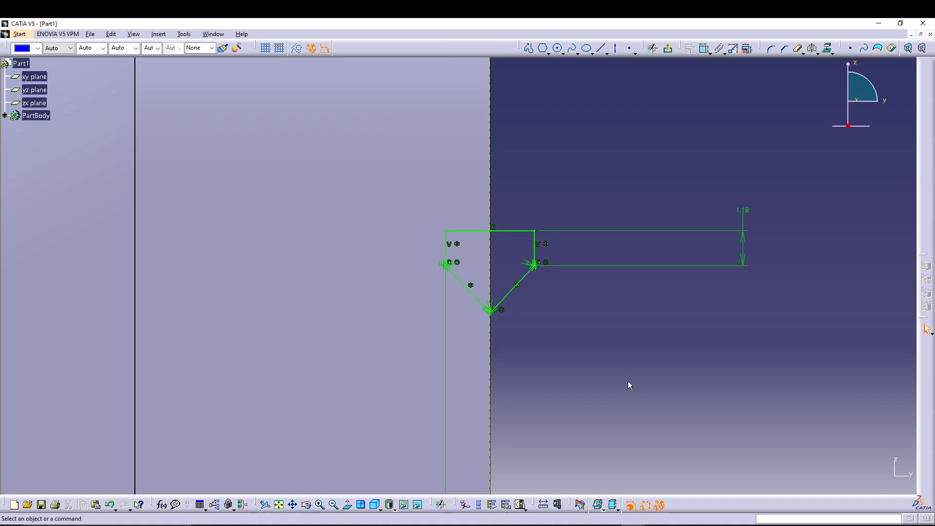
Exit the sketch and cut its profile as a 360-degree groove around the Y axis at the bore's mouth
{"action": "left_click", "coordinate": [667, 49]}
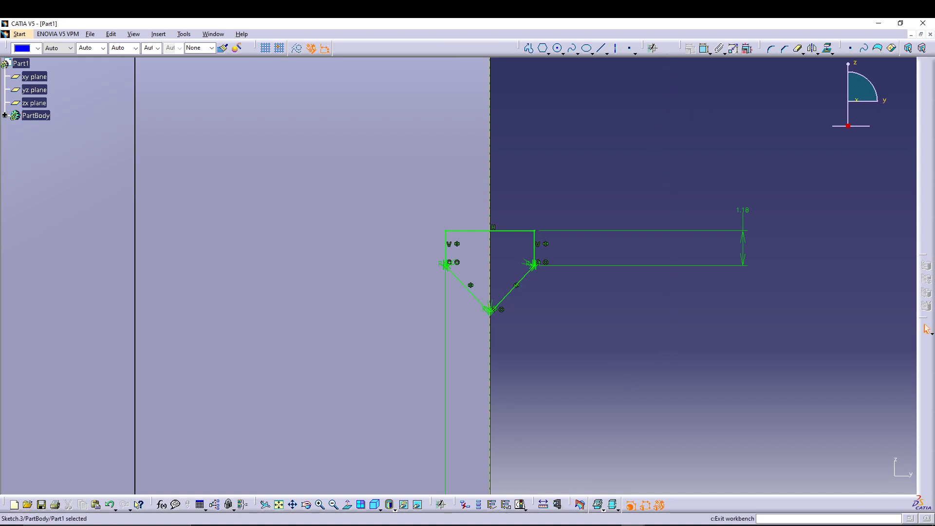
{"action": "mouse_move", "coordinate": [649, 445]}
{"action": "middle_mouse_down", "text": "ctrl"}
{"action": "mouse_move", "coordinate": [630, 453]}
{"action": "mouse_move", "coordinate": [593, 409]}
{"action": "mouse_move", "coordinate": [611, 431]}
{"action": "middle_mouse_up", "text": "ctrl"}
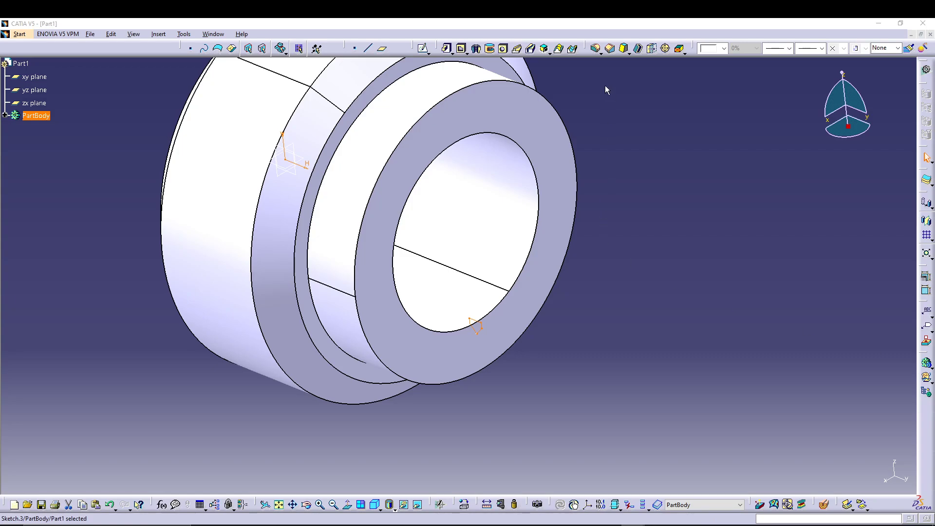
{"action": "left_click", "coordinate": [490, 48]}
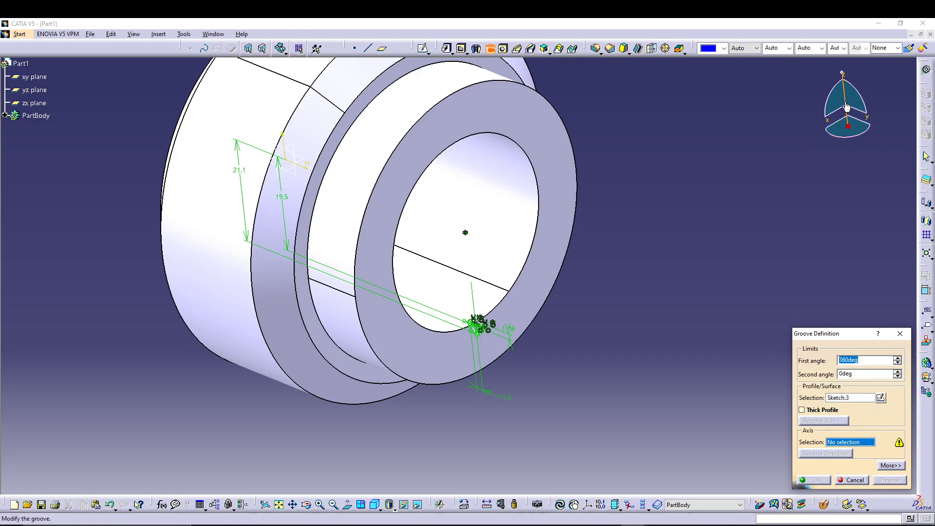
{"action": "right_click", "coordinate": [837, 443]}
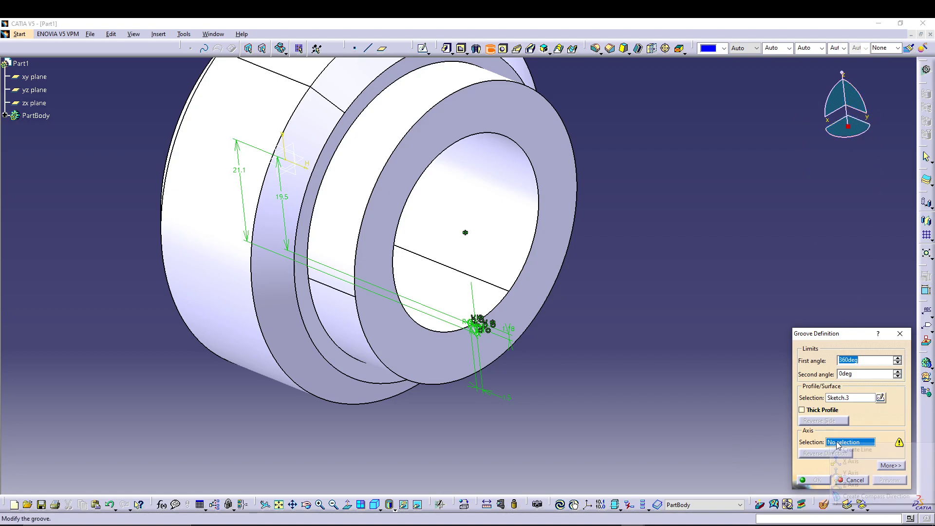
{"action": "left_click", "coordinate": [848, 472]}
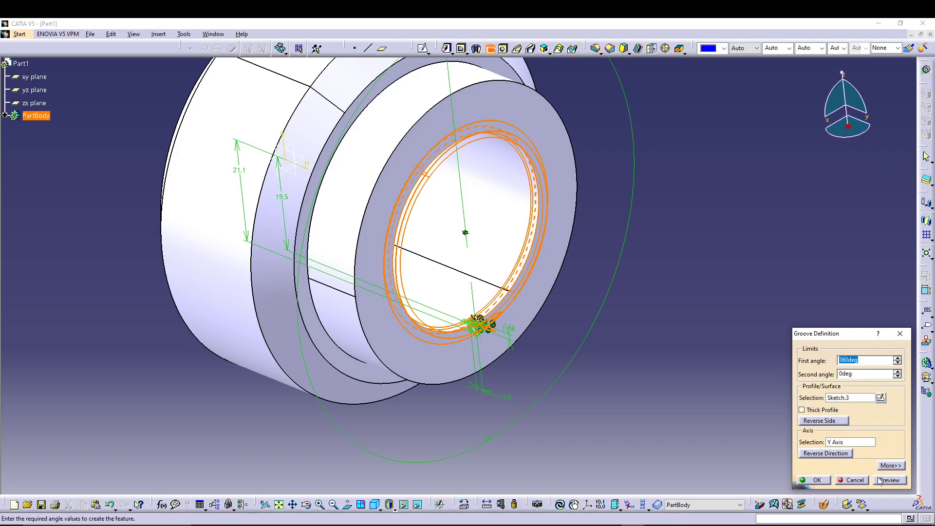
{"action": "left_click", "coordinate": [812, 480]}
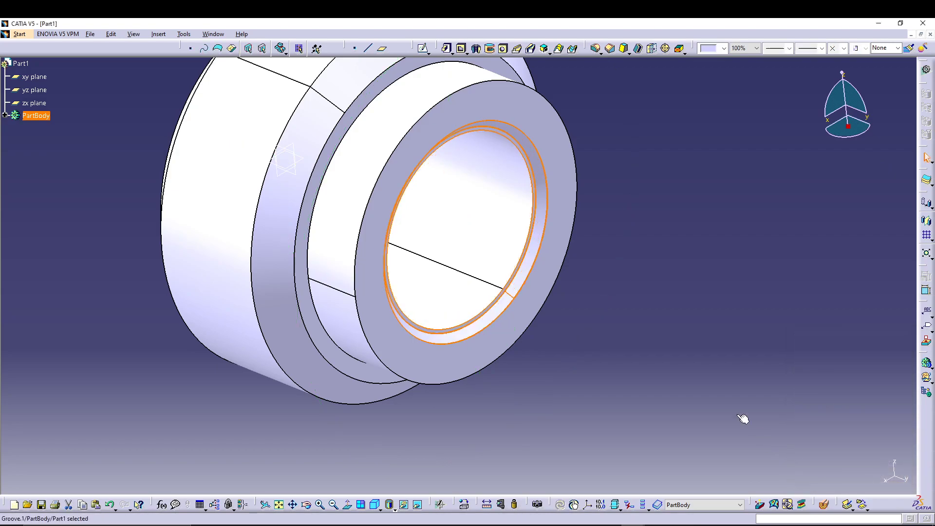
Set up a rectangular pattern of 16 instances spaced 2.99 mm apart along the Y axis
{"action": "middle_click_drag", "start_coordinate": [540, 372], "coordinate": [557, 327]}
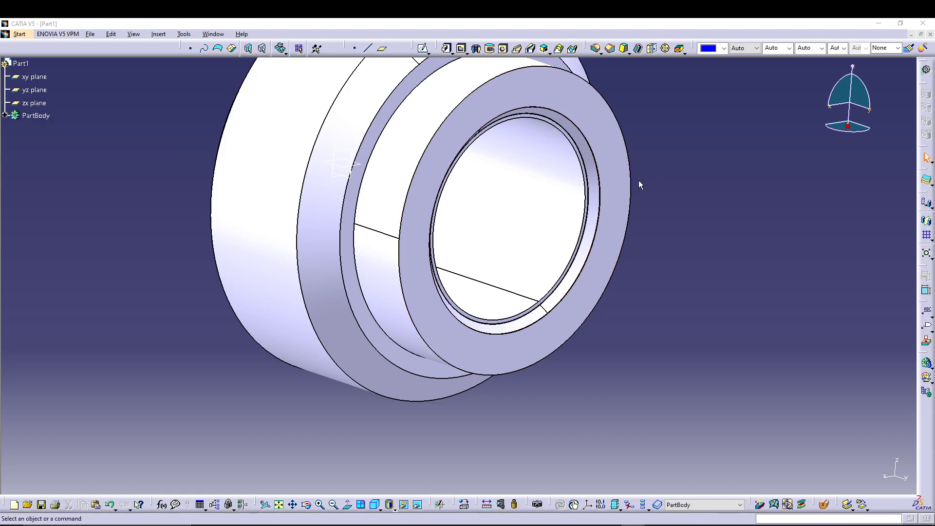
{"action": "left_click", "coordinate": [159, 235]}
{"action": "middle_click_drag", "start_coordinate": [159, 235], "coordinate": [245, 273]}
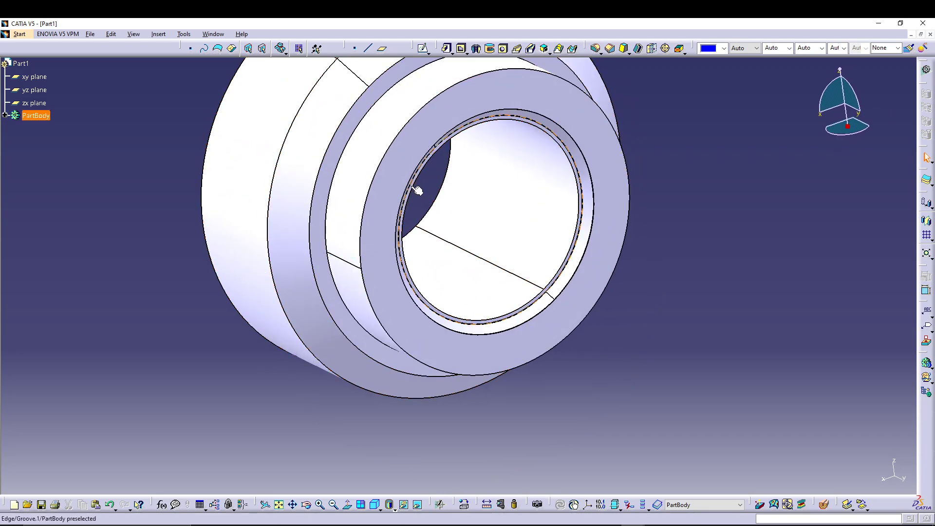
{"action": "middle_click_drag", "start_coordinate": [493, 371], "coordinate": [461, 373]}
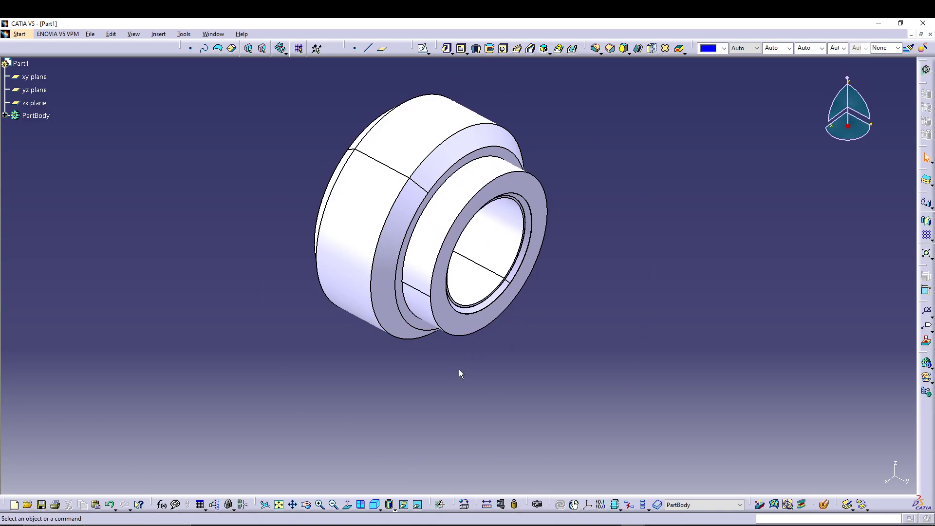
{"action": "middle_click_drag", "start_coordinate": [463, 373], "coordinate": [444, 385]}
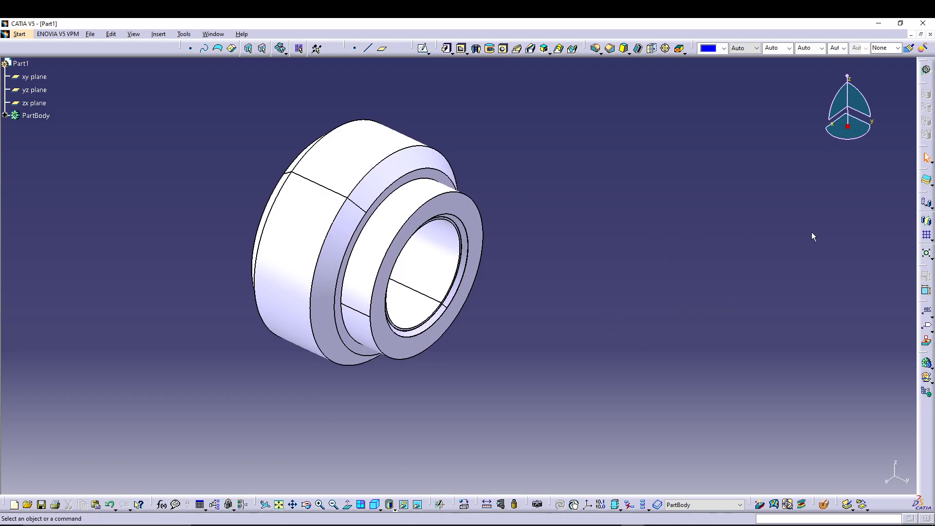
{"action": "left_click", "coordinate": [926, 235]}
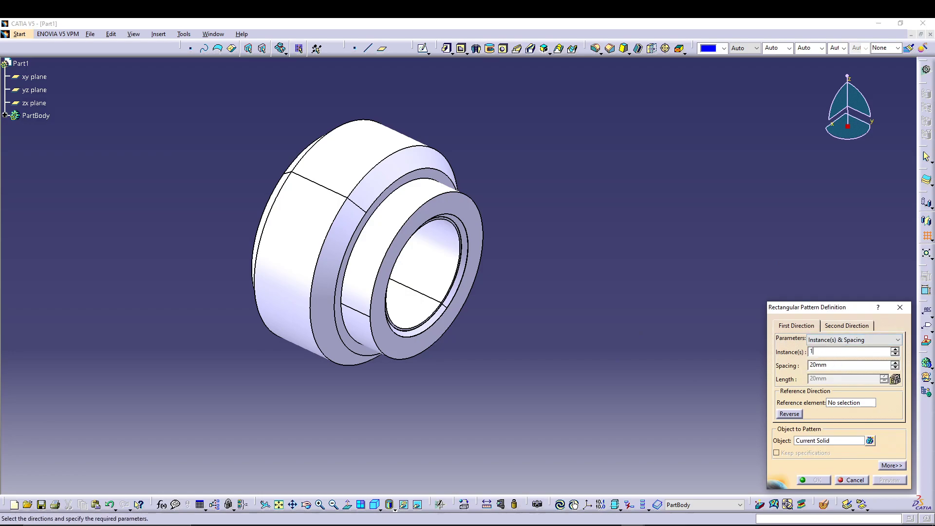
{"action": "left_click_drag", "start_coordinate": [837, 366], "coordinate": [750, 372]}
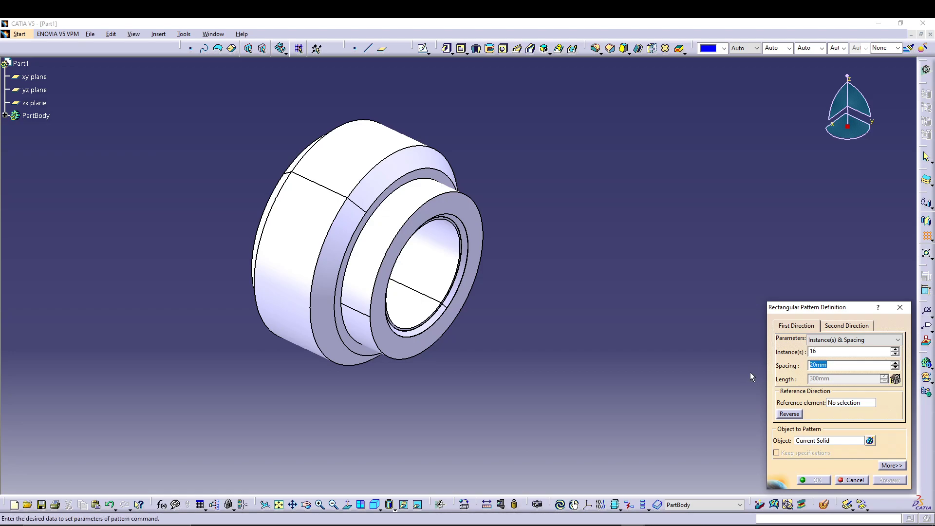
{"action": "type", "text": "2,99"}
{"action": "left_click", "coordinate": [848, 403]}
{"action": "right_click", "coordinate": [848, 404]}
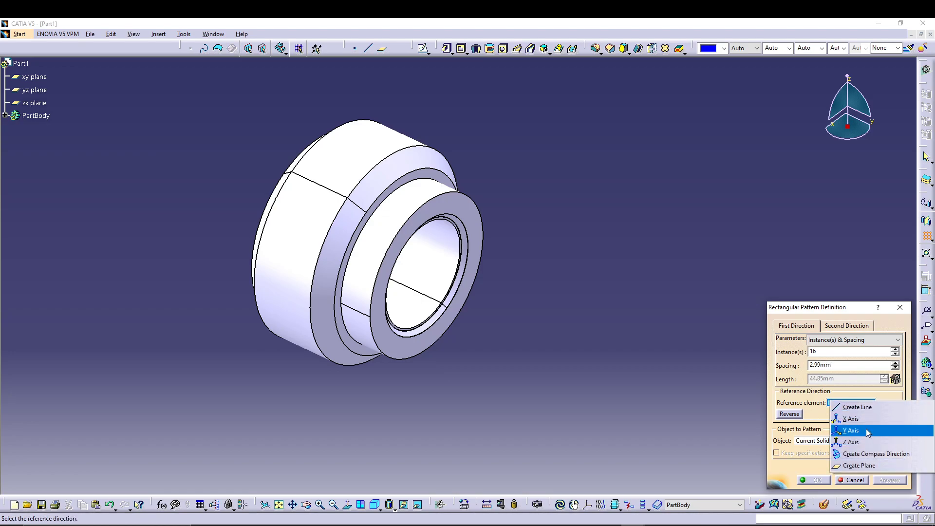
{"action": "left_click", "coordinate": [866, 434]}
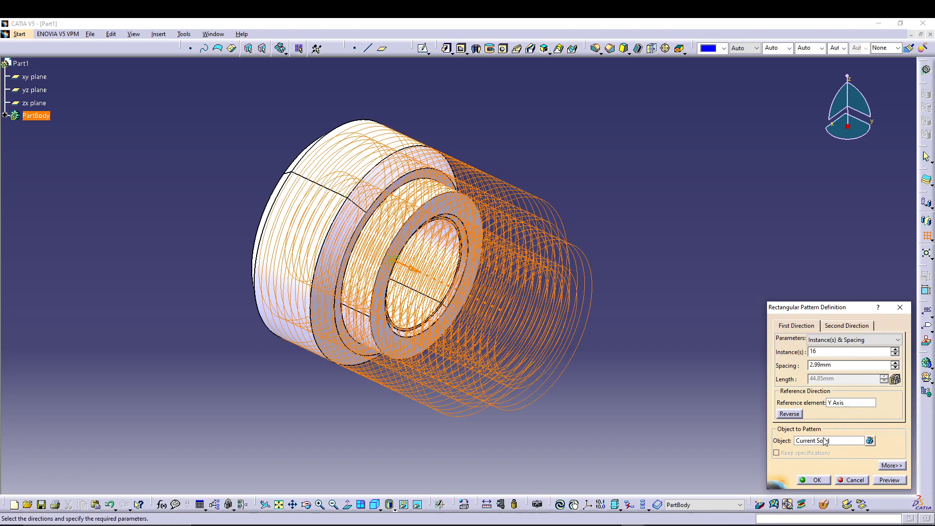
Choose the groove as the object to pattern, reverse the direction into the bore and create the pattern
{"action": "left_click", "coordinate": [831, 440]}
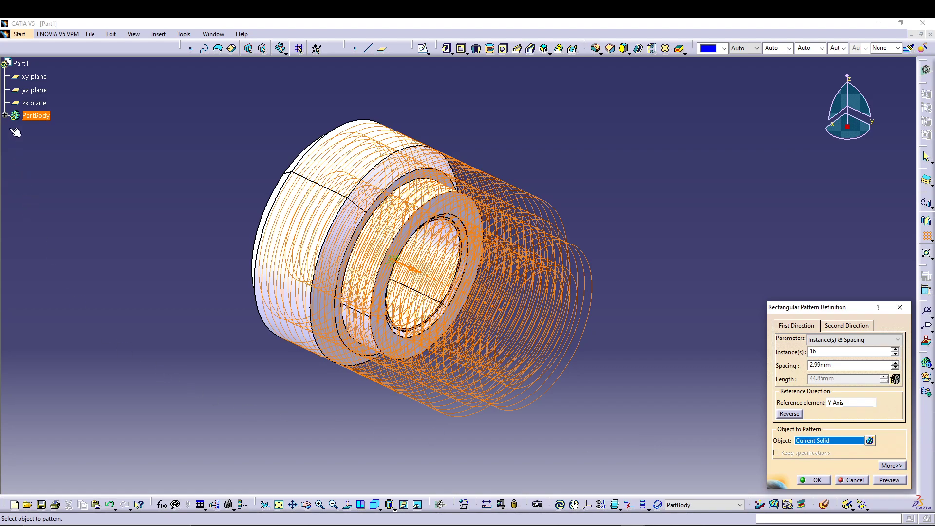
{"action": "left_click", "coordinate": [4, 116]}
{"action": "left_click", "coordinate": [45, 181]}
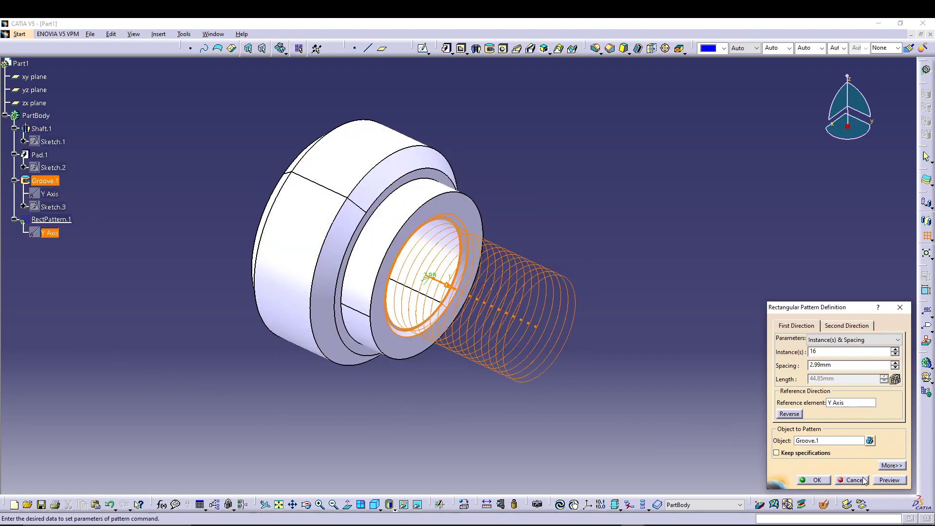
{"action": "left_click", "coordinate": [790, 414]}
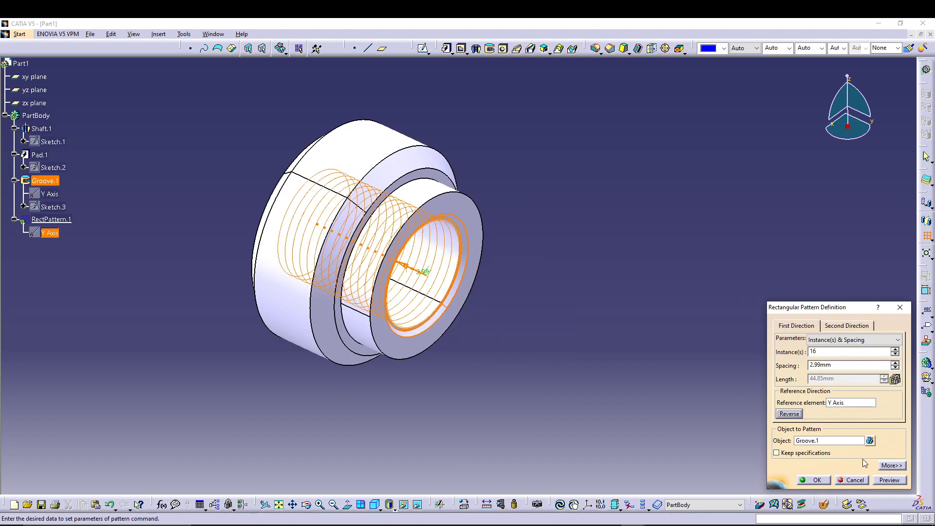
{"action": "left_click", "coordinate": [890, 481]}
{"action": "left_click", "coordinate": [816, 480]}
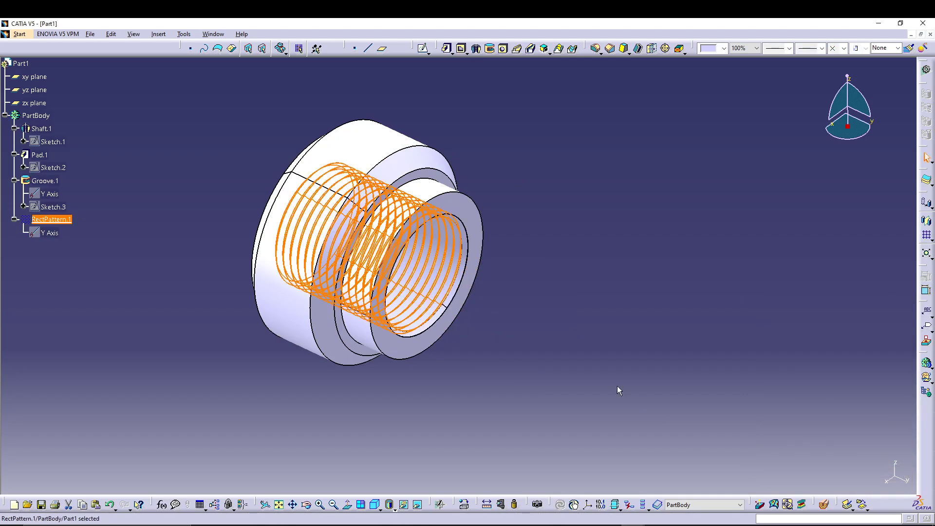
Sketch an origin-centred hexagon about 69.5 mm across flats on the flat end face opposite the collar
{"action": "middle_click_drag", "start_coordinate": [544, 284], "coordinate": [507, 271]}
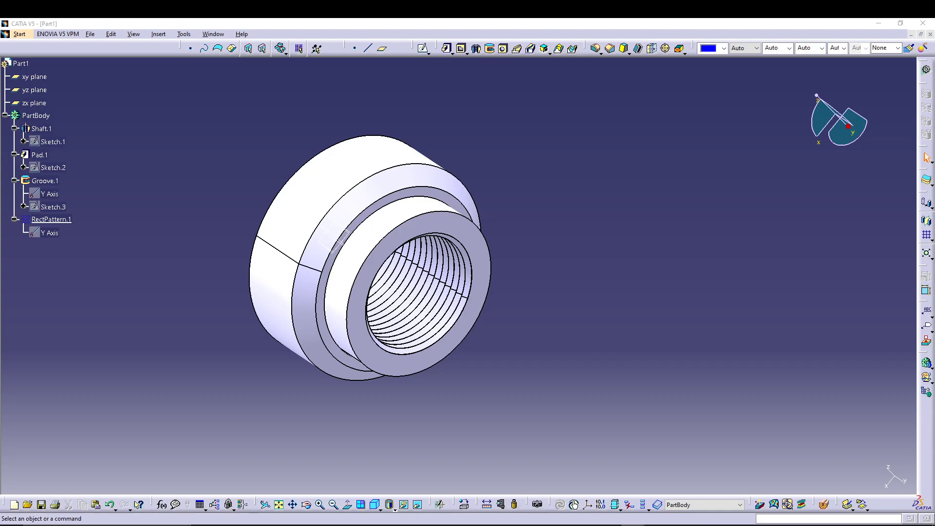
{"action": "mouse_move", "coordinate": [128, 265]}
{"action": "middle_mouse_down"}
{"action": "mouse_move", "coordinate": [528, 306]}
{"action": "mouse_move", "coordinate": [662, 358]}
{"action": "middle_mouse_up"}
{"action": "left_click", "coordinate": [612, 258]}
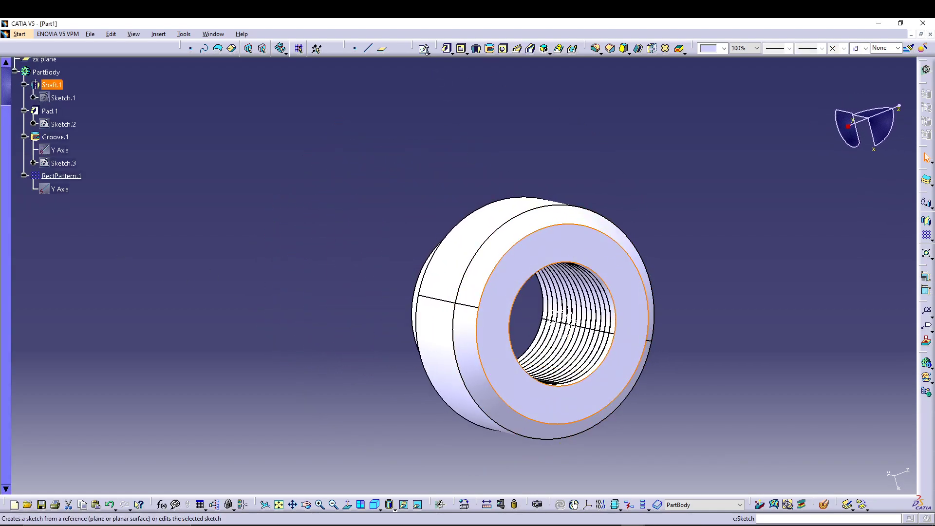
{"action": "left_click", "coordinate": [423, 50]}
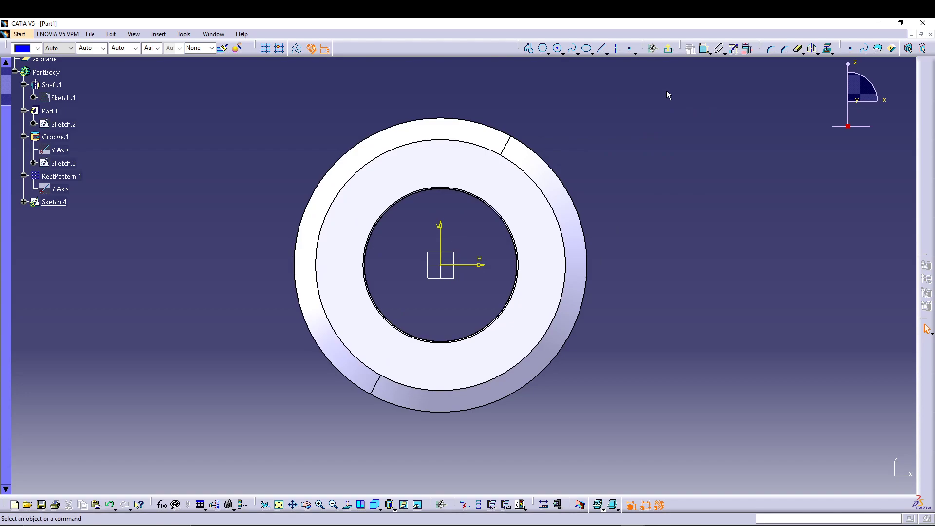
{"action": "left_click", "coordinate": [543, 48]}
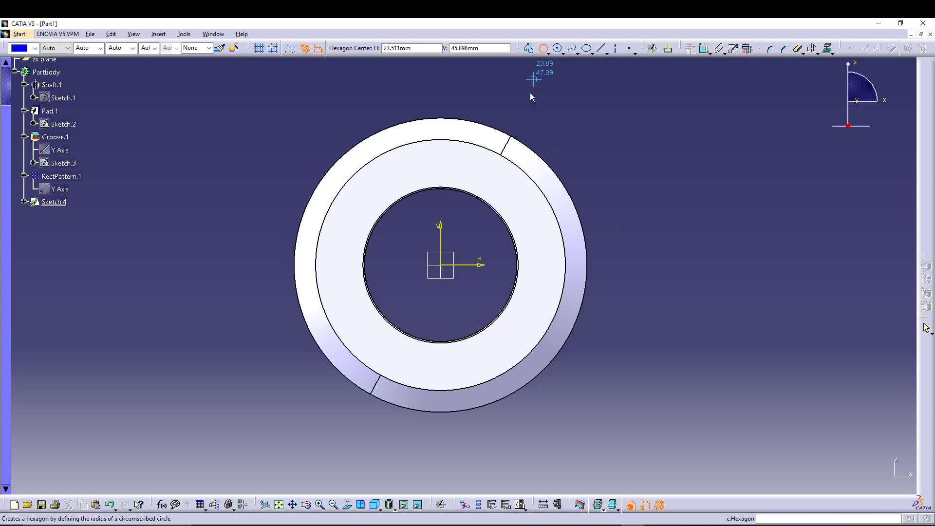
{"action": "left_click", "coordinate": [442, 265]}
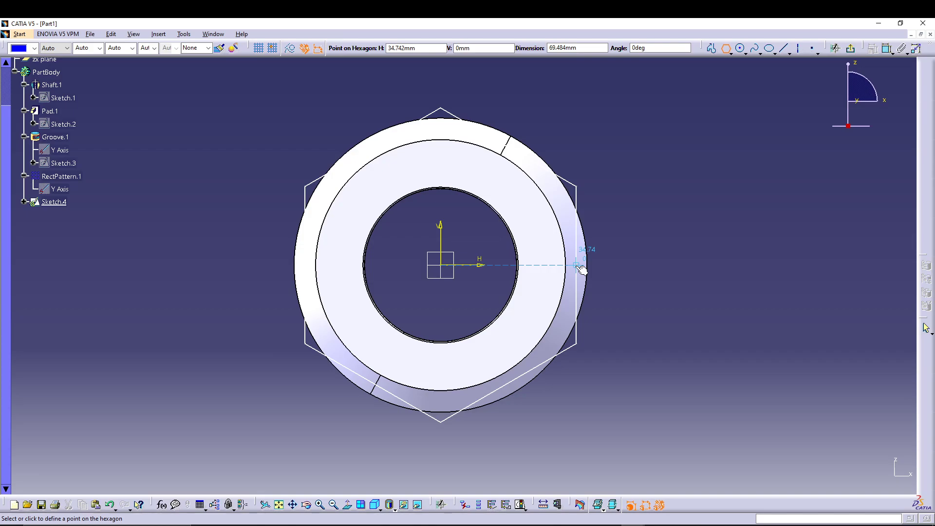
{"action": "left_click", "coordinate": [579, 266]}
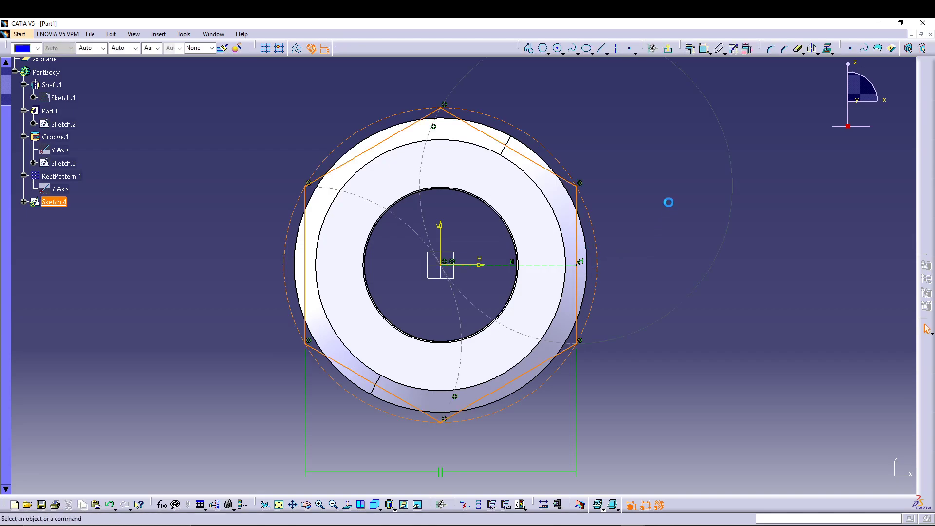
Constrain one slanted side of the hexagon tangent to the outer circular edge of the end face
{"action": "left_click", "coordinate": [390, 138]}
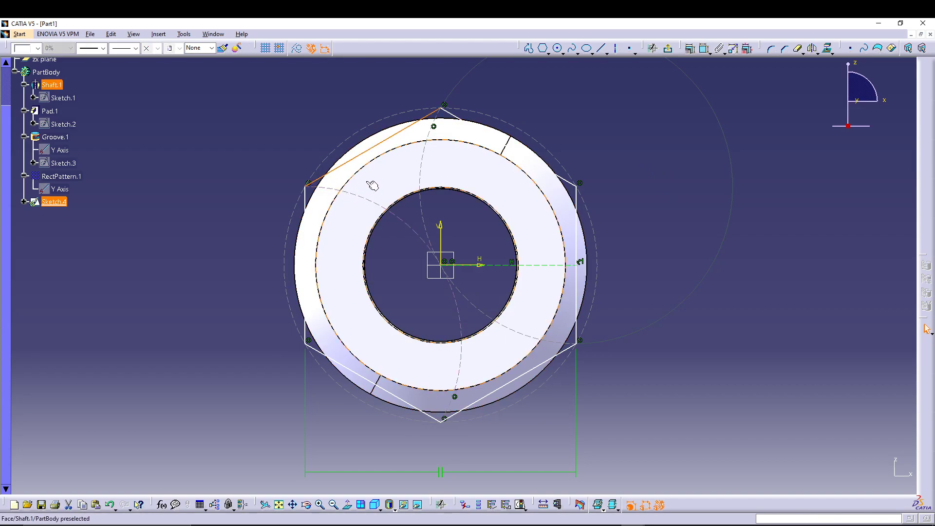
{"action": "left_click", "coordinate": [376, 162], "text": "ctrl"}
{"action": "left_click", "coordinate": [689, 48]}
{"action": "left_click", "coordinate": [862, 408]}
{"action": "left_click", "coordinate": [855, 480]}
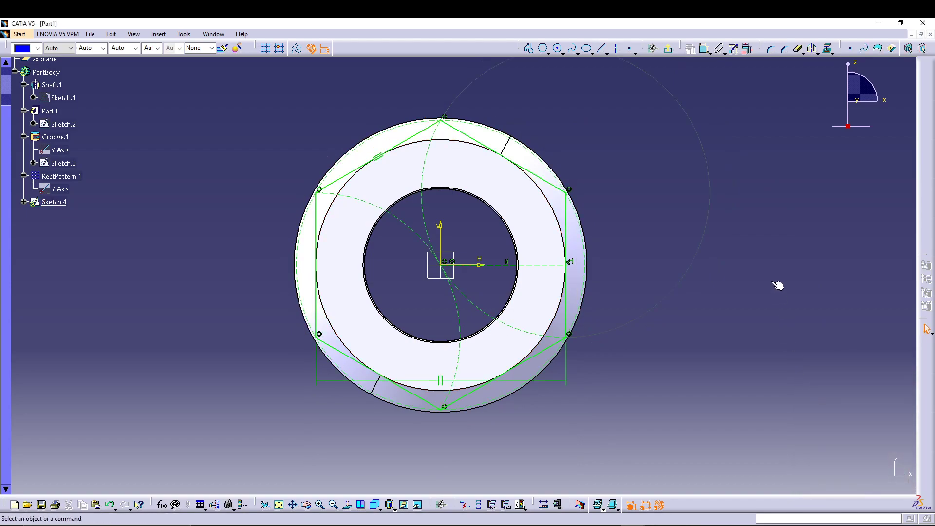
Finish the hexagon sketch, start a Pocket from it with the Up to last limit and preview the cut
{"action": "left_click", "coordinate": [667, 48]}
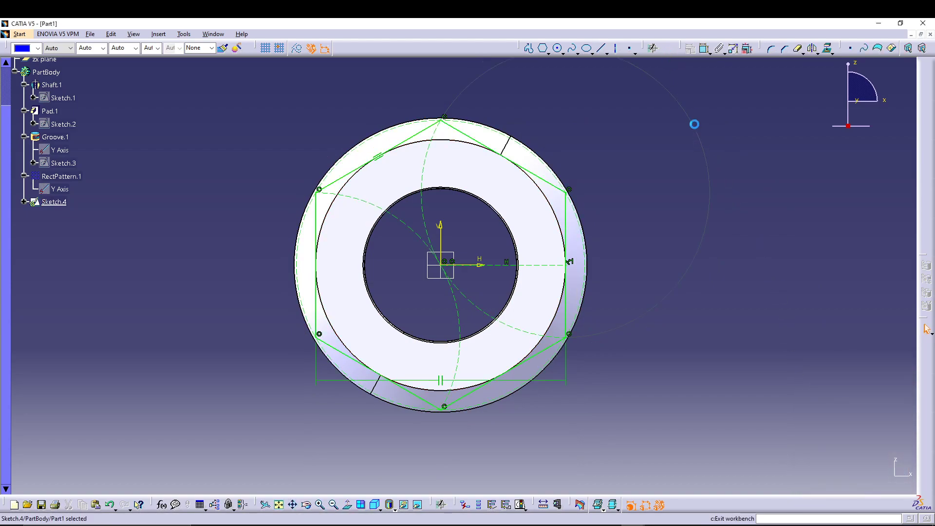
{"action": "middle_click_drag", "start_coordinate": [696, 211], "coordinate": [373, 229]}
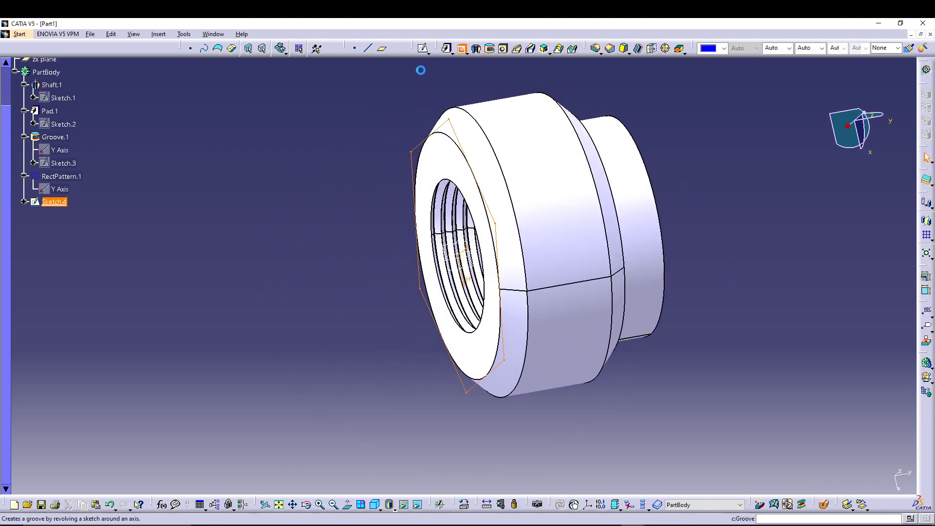
{"action": "left_click", "coordinate": [460, 48]}
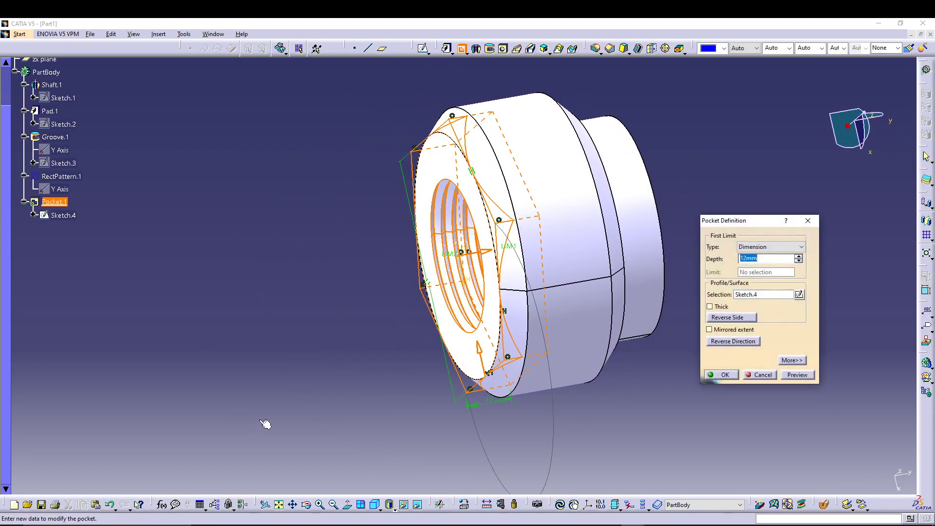
{"action": "left_click", "coordinate": [766, 247]}
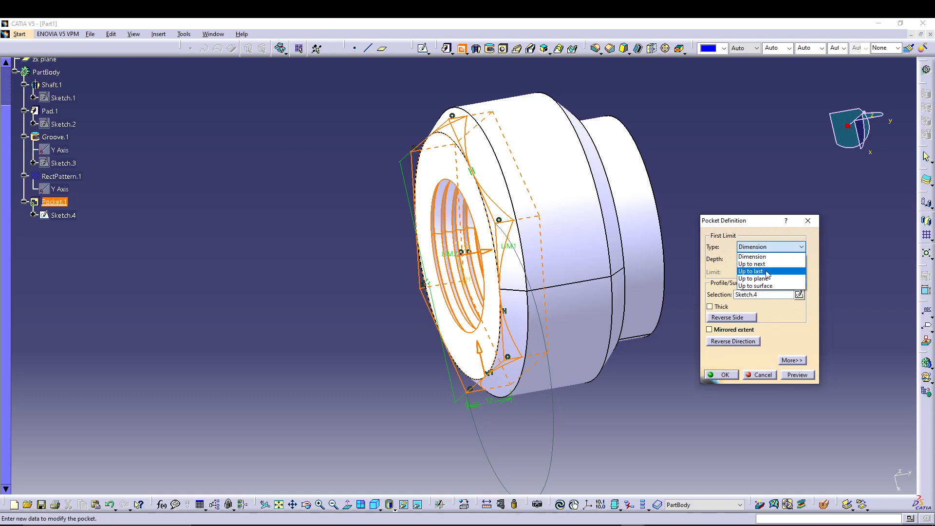
{"action": "left_click", "coordinate": [768, 273]}
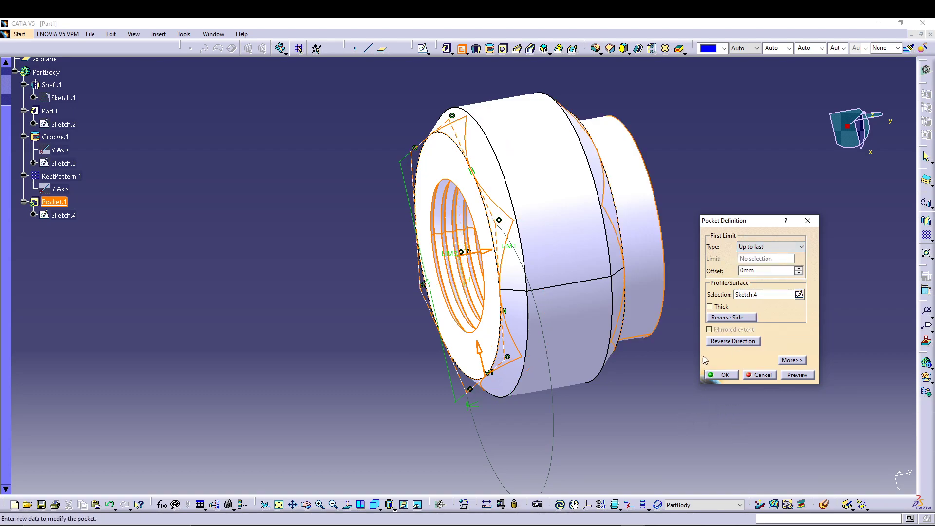
{"action": "left_click", "coordinate": [804, 375]}
Reverse the pocket's side so it removes the material outside the hexagon, and create the pocket
{"action": "middle_click_drag", "start_coordinate": [317, 256], "coordinate": [266, 274]}
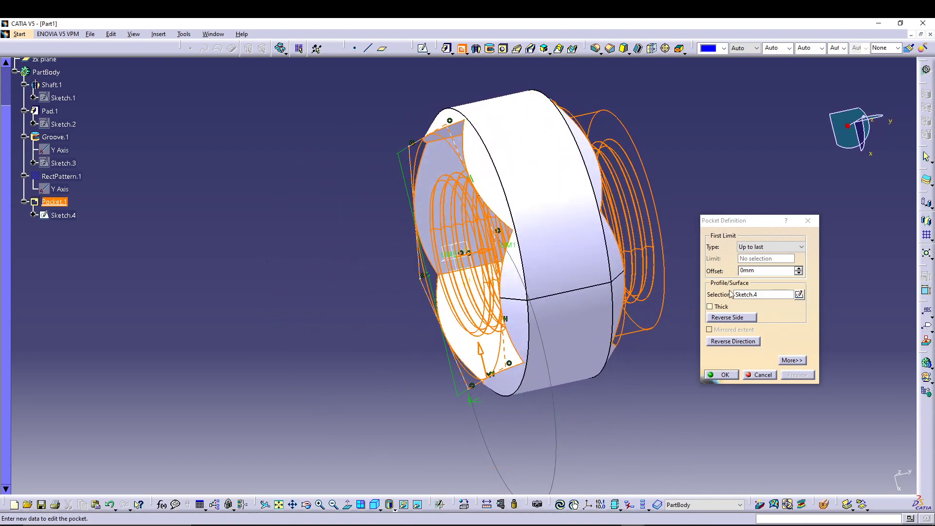
{"action": "left_click", "coordinate": [734, 317]}
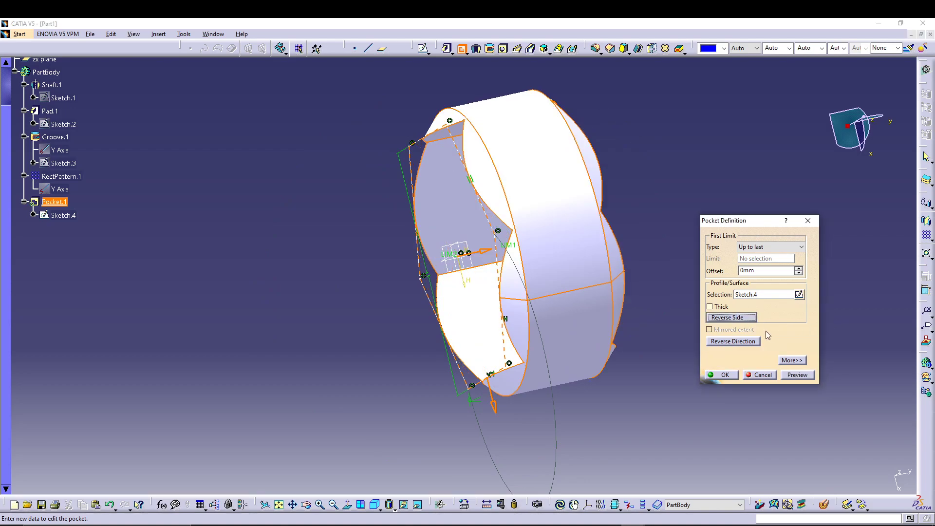
{"action": "left_click", "coordinate": [796, 375]}
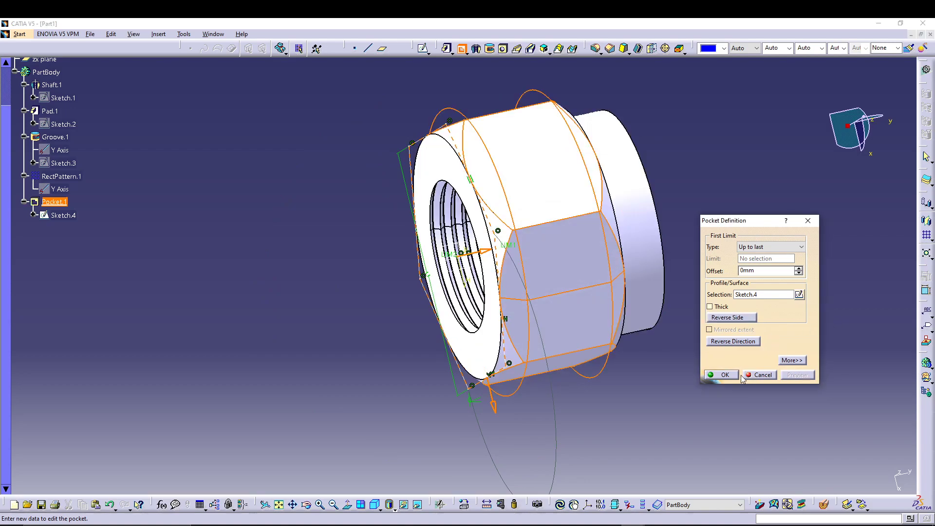
{"action": "left_click", "coordinate": [722, 375]}
{"action": "middle_click_drag", "start_coordinate": [761, 226], "coordinate": [639, 254]}
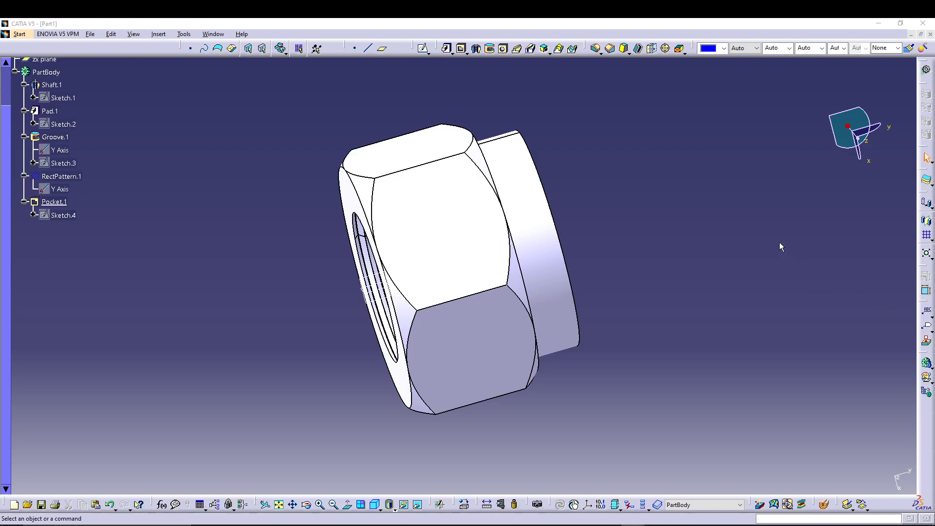
Sketch a centred rectangle about 8 mm wide on the xy plane, centred on the vertical axis about 40.4 mm above the origin
{"action": "scroll", "coordinate": [112, 191], "scroll_direction": "up", "scroll_amount": 3}
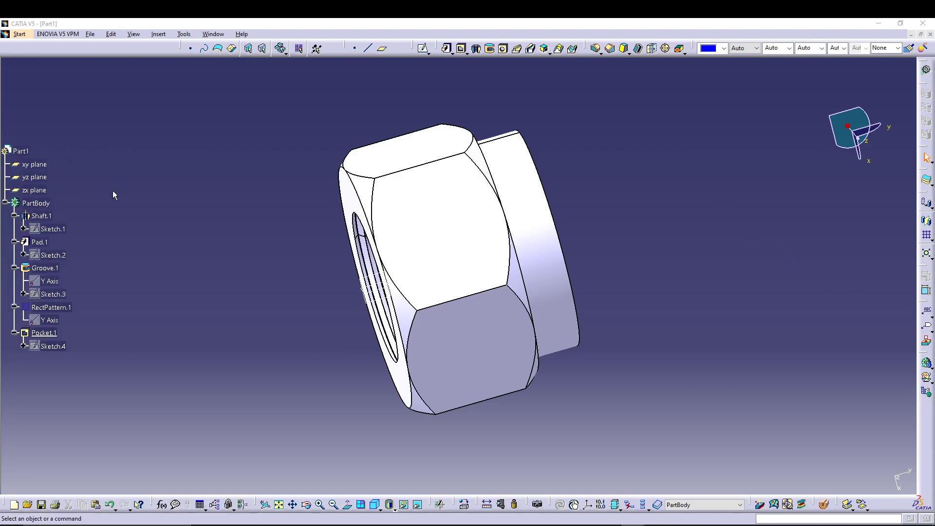
{"action": "left_click", "coordinate": [41, 165]}
{"action": "left_click", "coordinate": [422, 48]}
{"action": "mouse_move", "coordinate": [634, 214]}
{"action": "middle_mouse_down"}
{"action": "mouse_move", "coordinate": [632, 243]}
{"action": "mouse_move", "coordinate": [634, 199]}
{"action": "middle_mouse_up"}
{"action": "middle_click", "coordinate": [635, 199]}
{"action": "mouse_move", "coordinate": [472, 237]}
{"action": "middle_mouse_down"}
{"action": "mouse_move", "coordinate": [712, 117]}
{"action": "mouse_move", "coordinate": [680, 157]}
{"action": "middle_mouse_up"}
{"action": "left_click", "coordinate": [548, 54]}
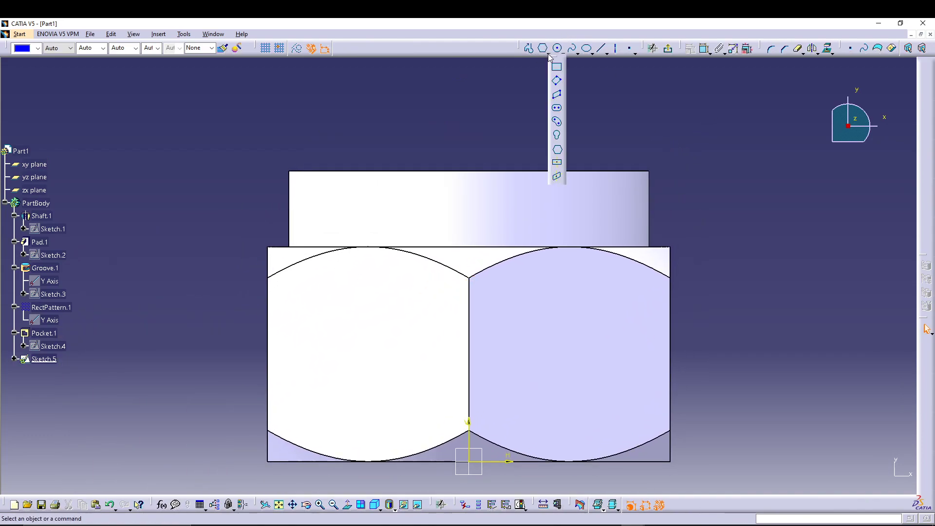
{"action": "left_click", "coordinate": [558, 164]}
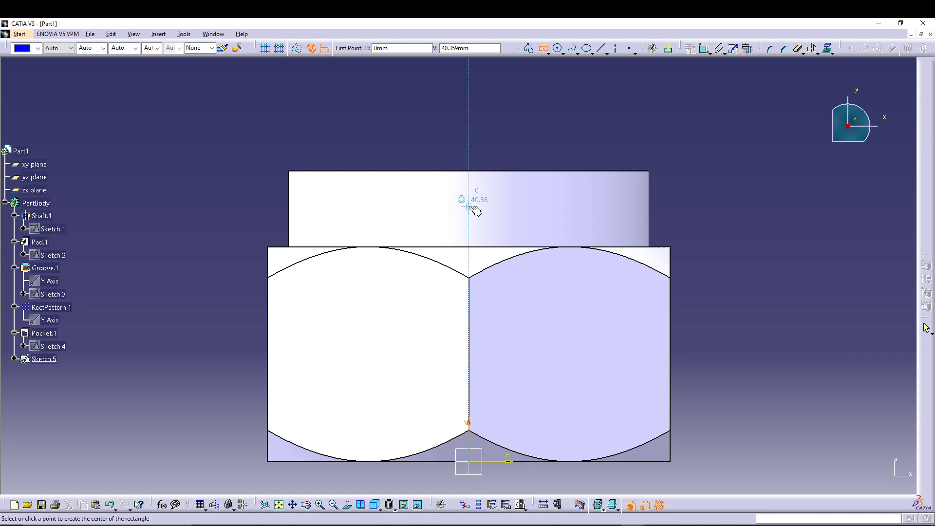
{"action": "left_click", "coordinate": [473, 208]}
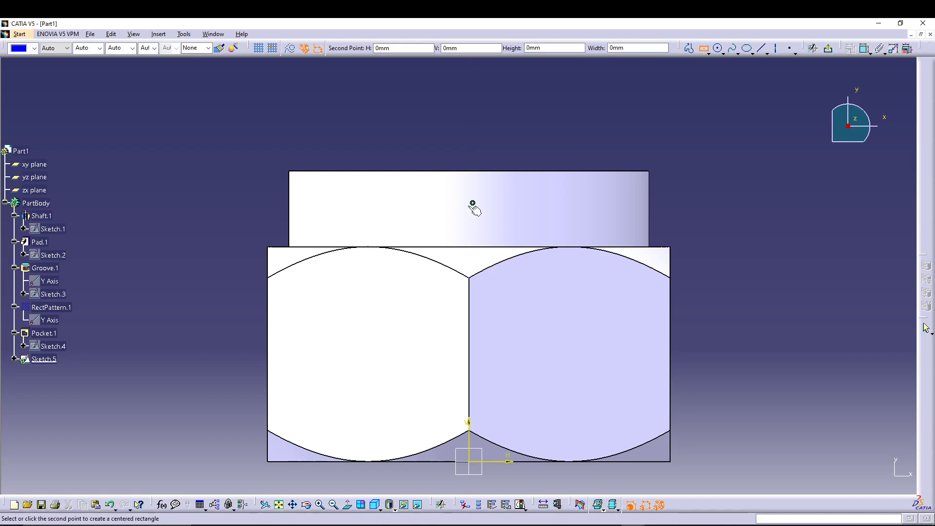
{"action": "left_click", "coordinate": [493, 139]}
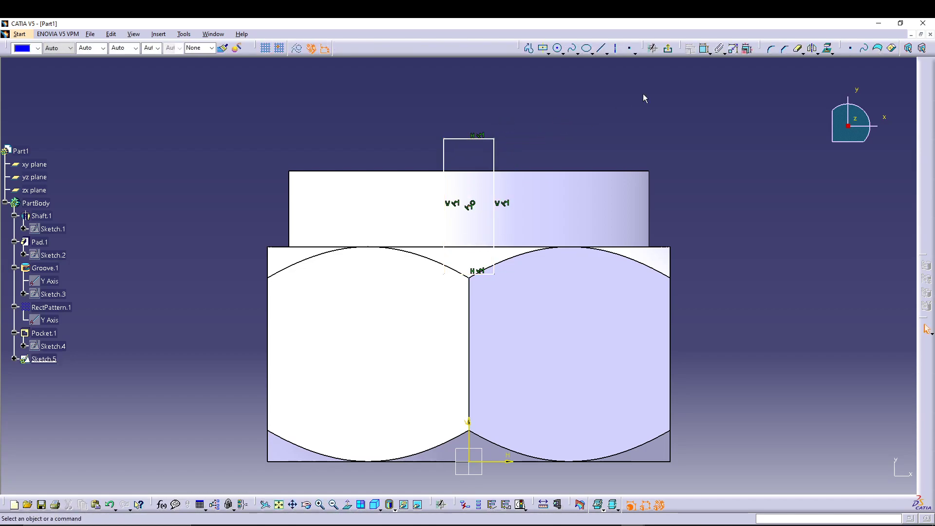
Make the rectangle's upper edge coincident with the collar's end edge and its lower edge coincident with the hexagonal body's upper edge
{"action": "left_click", "coordinate": [704, 49]}
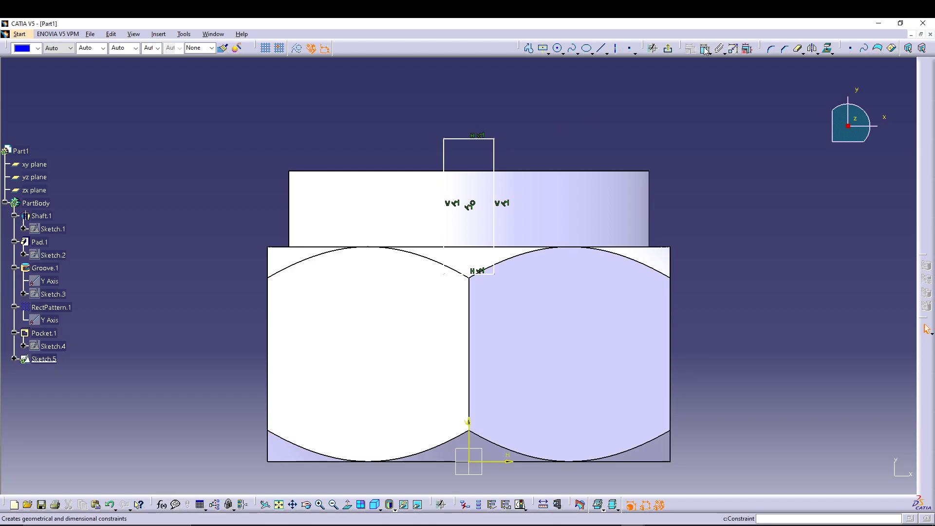
{"action": "left_click", "coordinate": [489, 140]}
{"action": "left_click", "coordinate": [533, 172]}
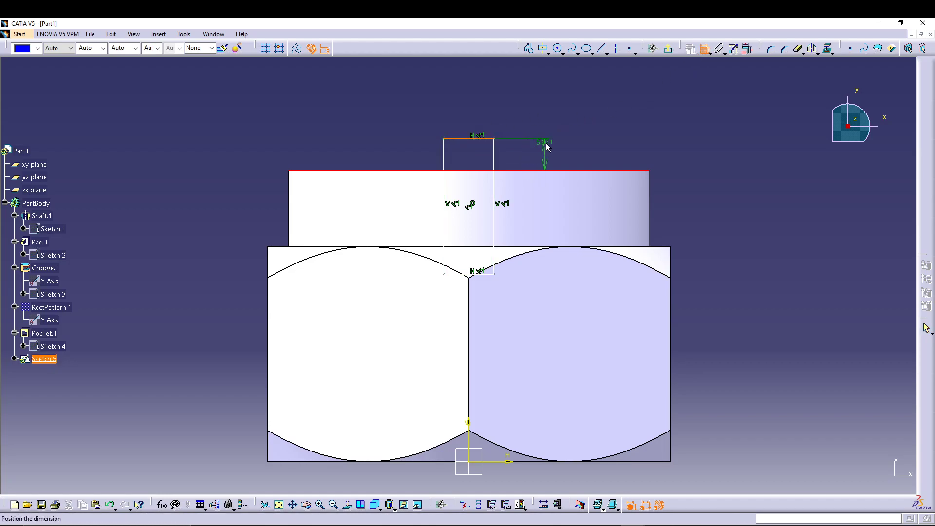
{"action": "right_click", "coordinate": [547, 142]}
{"action": "left_click", "coordinate": [585, 216]}
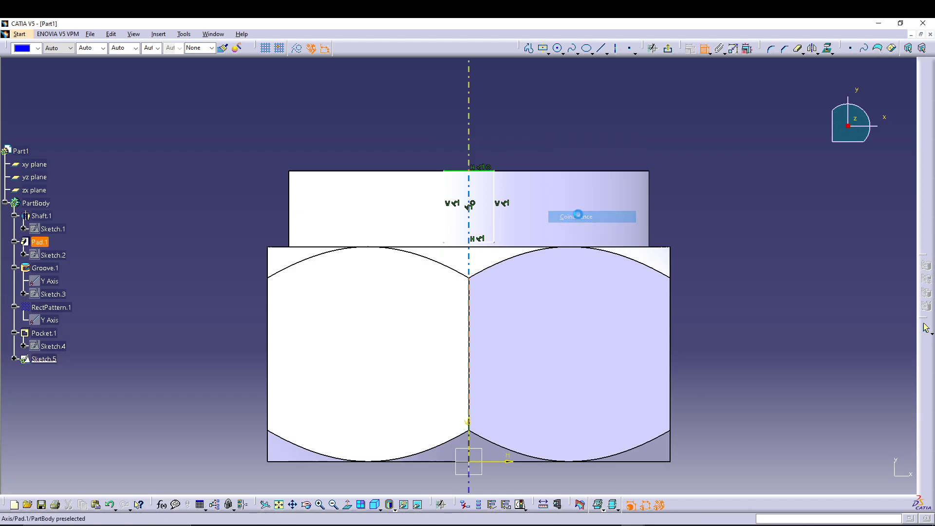
{"action": "left_click", "coordinate": [489, 242]}
{"action": "left_click", "coordinate": [551, 246]}
{"action": "right_click", "coordinate": [712, 209]}
{"action": "left_click", "coordinate": [745, 283]}
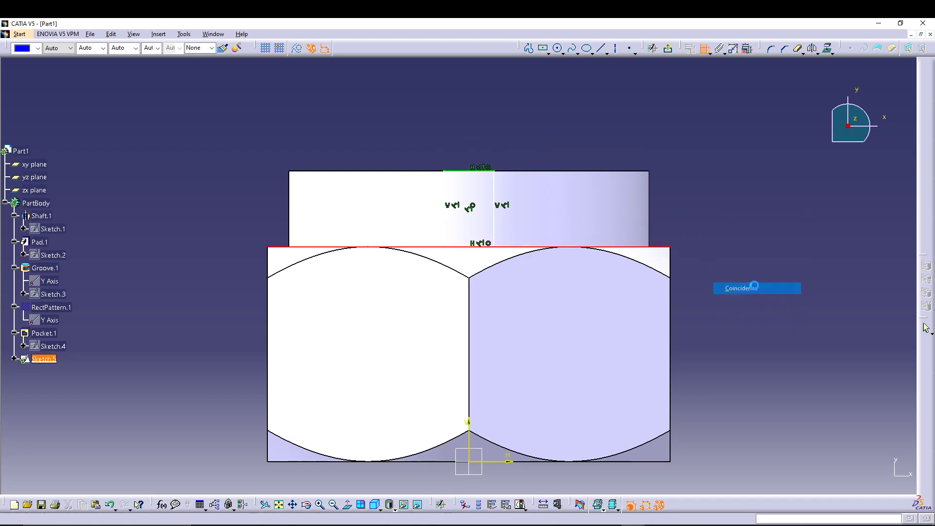
Dimension the rectangle's width between its two vertical sides and set it to 9 mm
{"action": "left_click", "coordinate": [445, 186]}
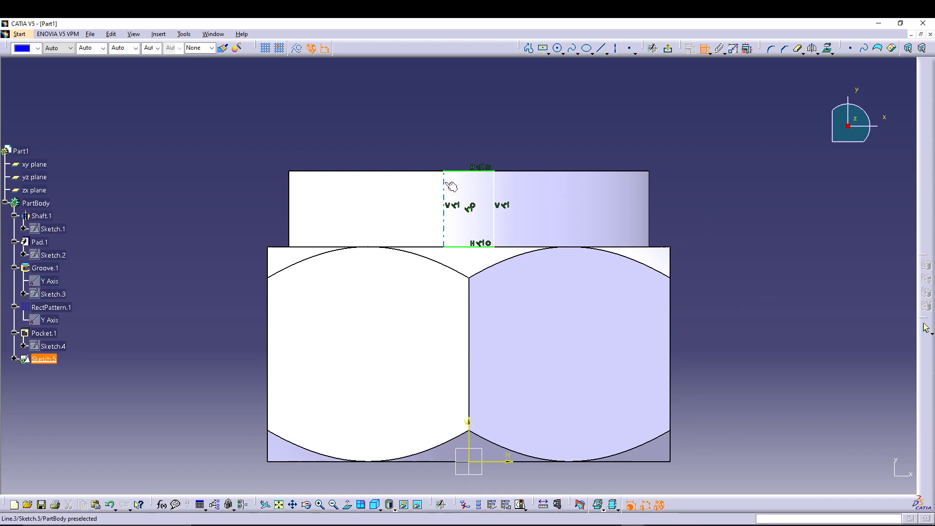
{"action": "left_click", "coordinate": [494, 185]}
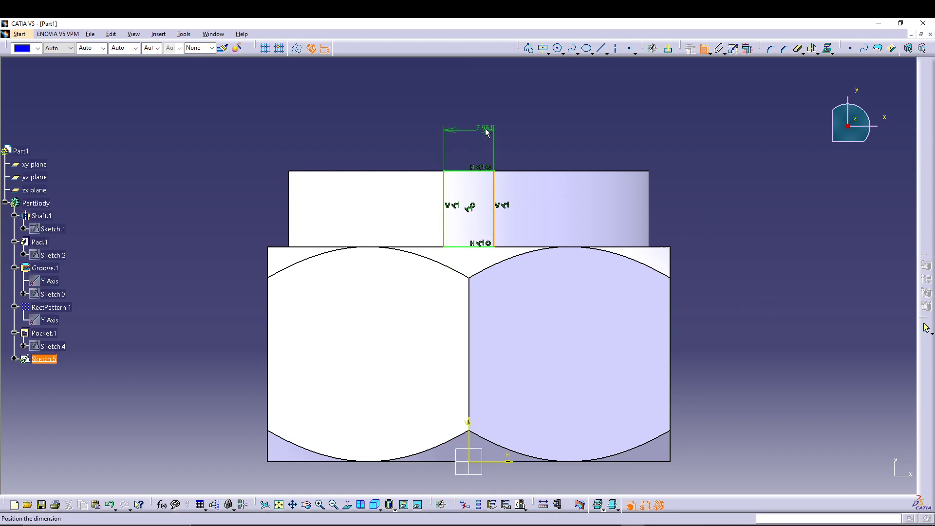
{"action": "double_click", "coordinate": [484, 131]}
{"action": "type", "text": "9"}
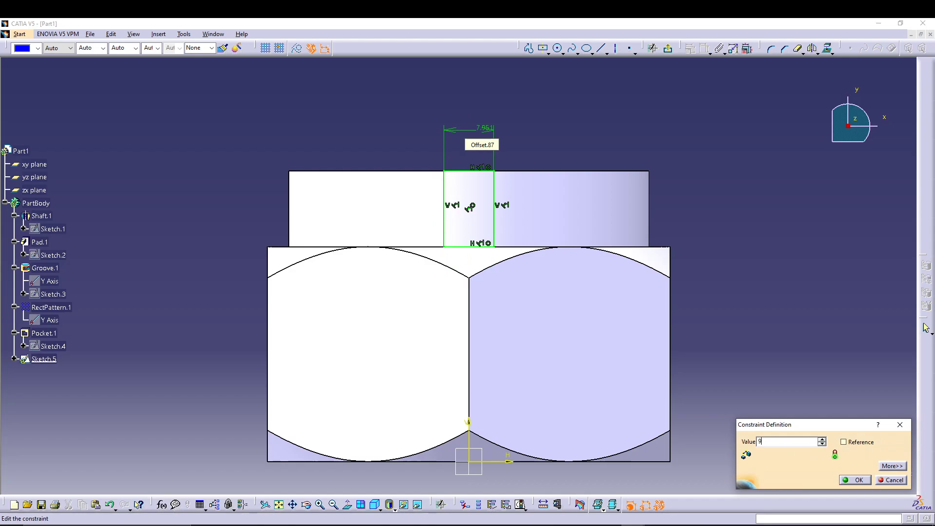
{"action": "key", "text": "Return"}
{"action": "left_click", "coordinate": [703, 50]}
Round both lower corners of the rectangle with 3 mm radius corners
{"action": "middle_click_drag", "start_coordinate": [675, 204], "coordinate": [666, 176]}
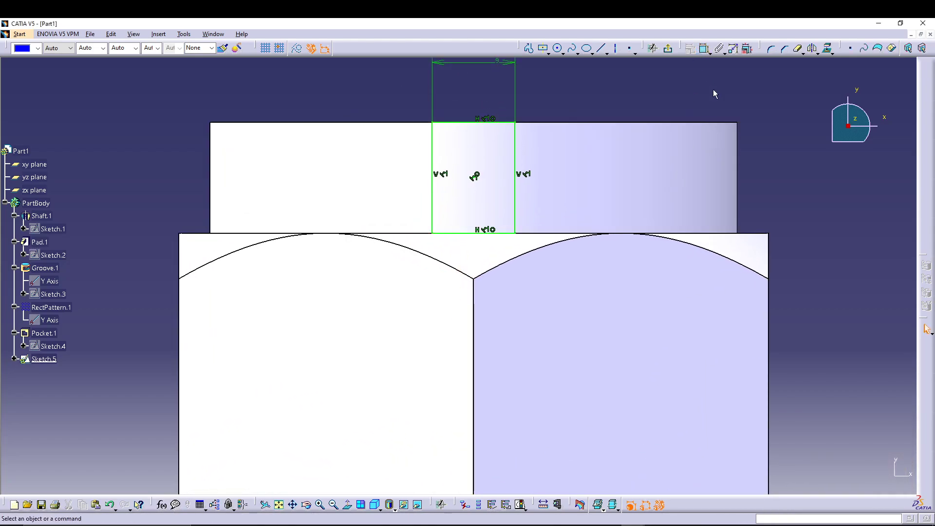
{"action": "left_click", "coordinate": [769, 48]}
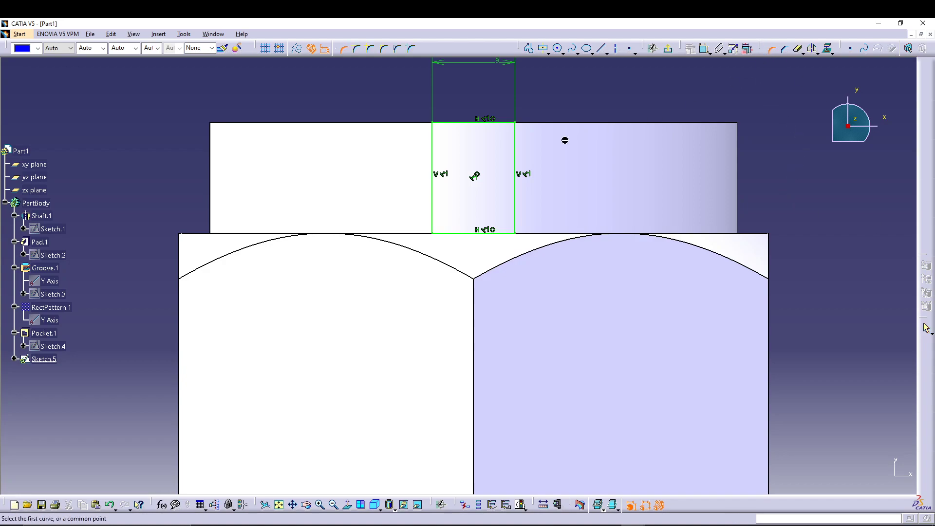
{"action": "left_click", "coordinate": [433, 204]}
{"action": "left_click", "coordinate": [448, 233]}
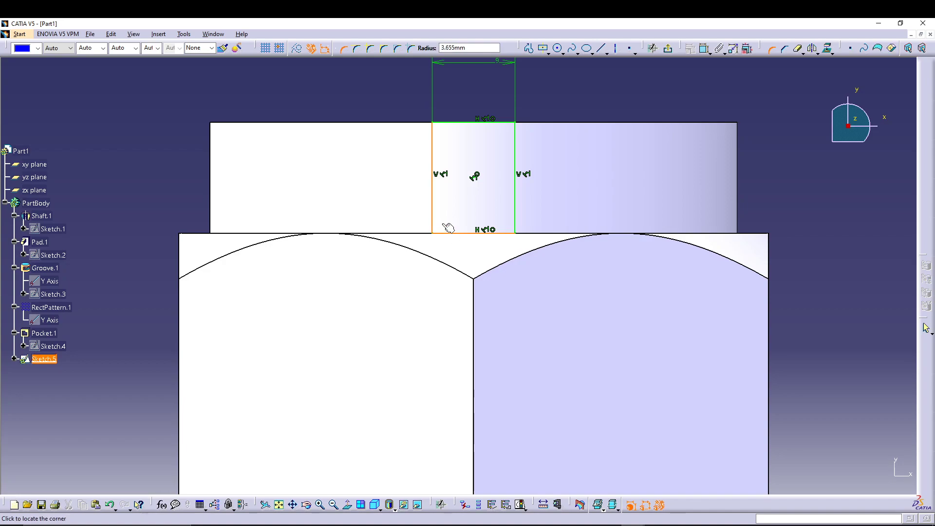
{"action": "left_click", "coordinate": [447, 227]}
{"action": "left_click", "coordinate": [770, 47]}
{"action": "left_click", "coordinate": [517, 209]}
{"action": "left_click", "coordinate": [507, 232]}
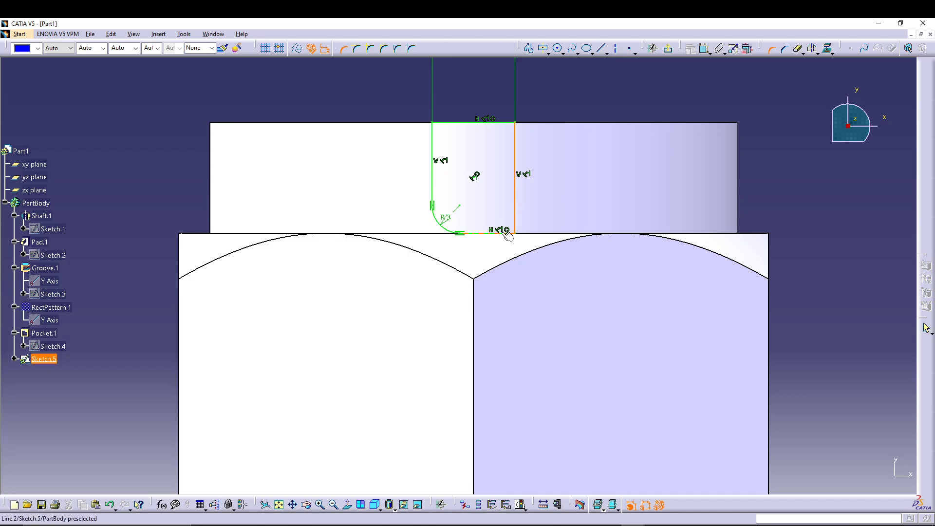
{"action": "left_click", "coordinate": [511, 225]}
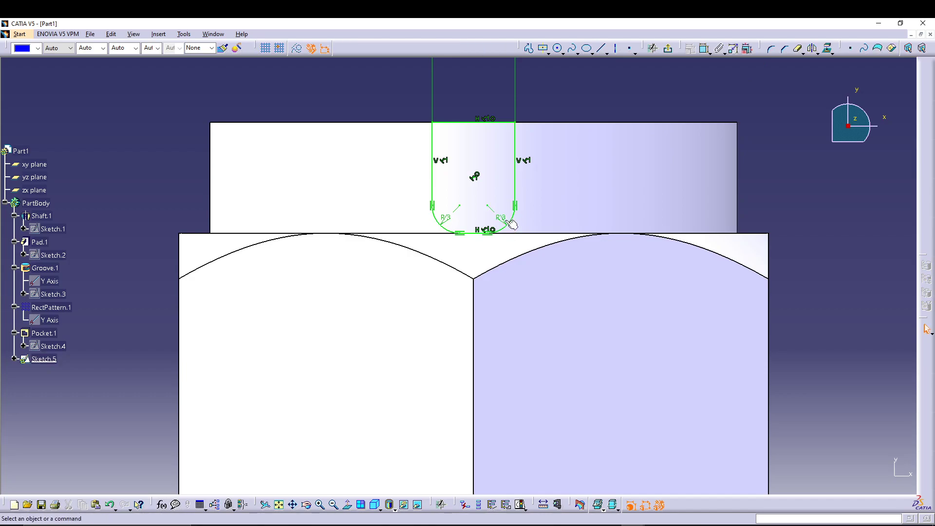
Finish the slot sketch and cut it through one side of the collar with an Up to last pocket
{"action": "left_click", "coordinate": [667, 48]}
{"action": "middle_click_drag", "start_coordinate": [647, 191], "coordinate": [551, 258]}
{"action": "left_click", "coordinate": [461, 52]}
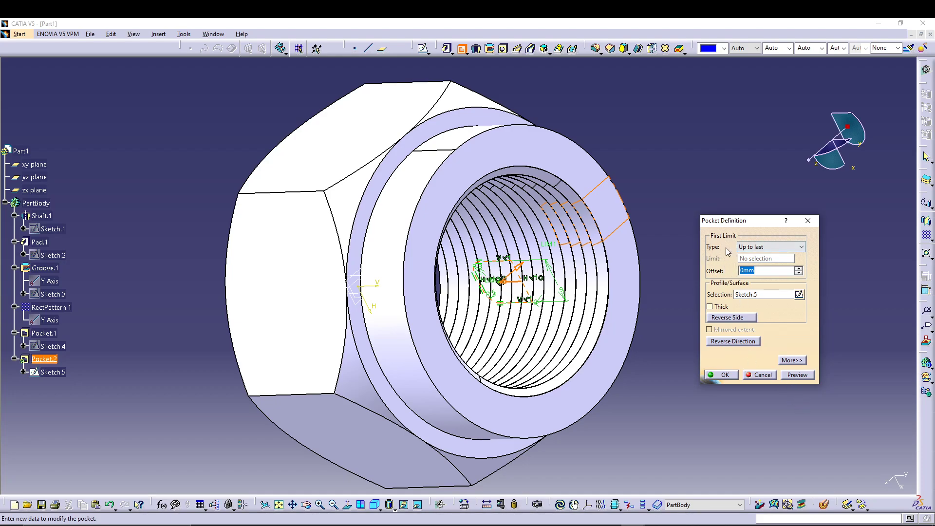
{"action": "left_click", "coordinate": [795, 374]}
{"action": "left_click", "coordinate": [724, 375]}
{"action": "middle_click_drag", "start_coordinate": [726, 382], "coordinate": [654, 421]}
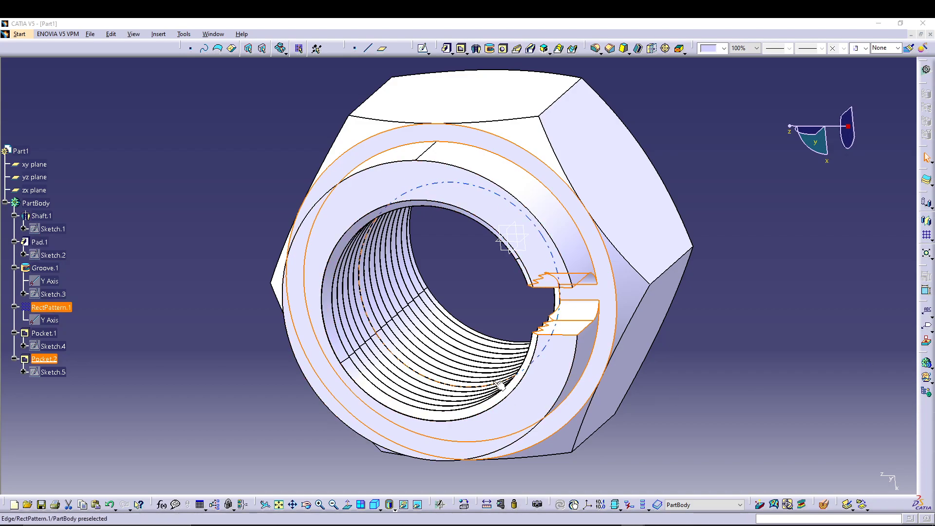
{"action": "middle_click_drag", "start_coordinate": [253, 294], "coordinate": [283, 339]}
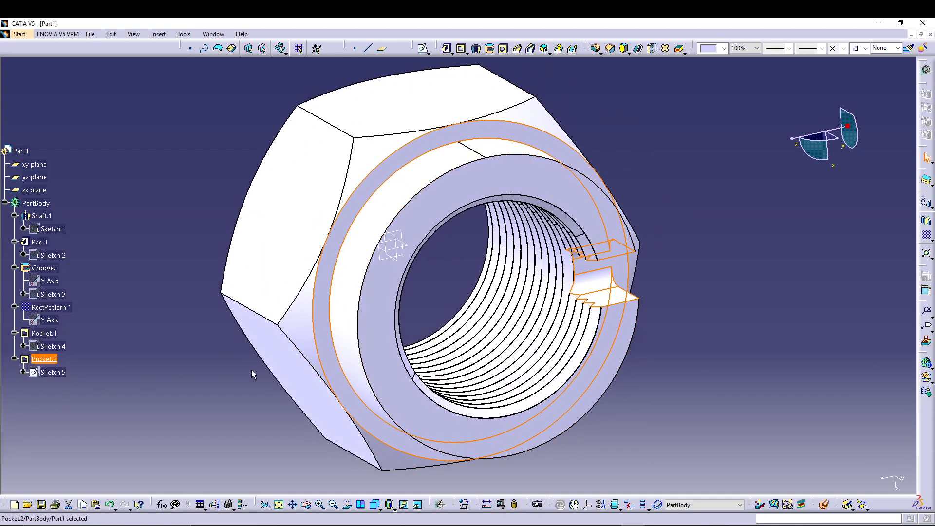
{"action": "left_click", "coordinate": [781, 292]}
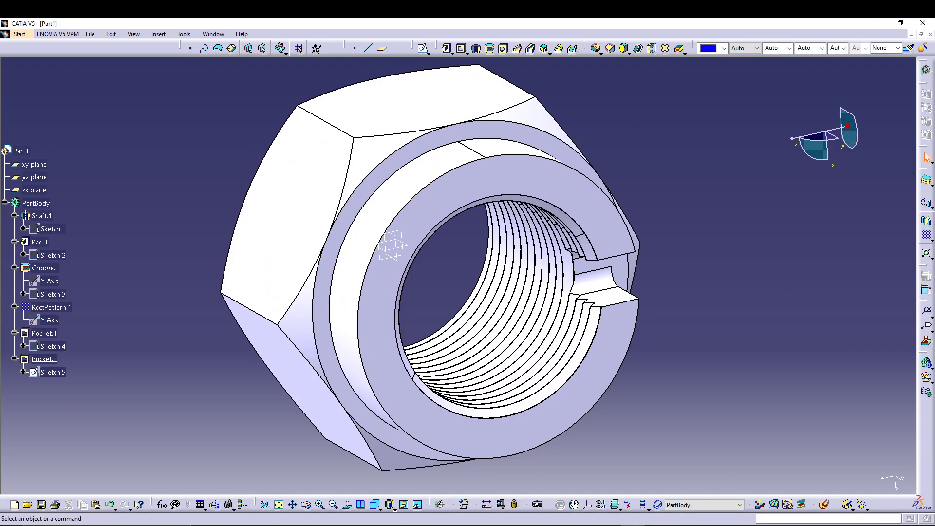
Set up a circular pattern of the slot pocket as a complete crown with 8 instances
{"action": "left_click", "coordinate": [44, 359]}
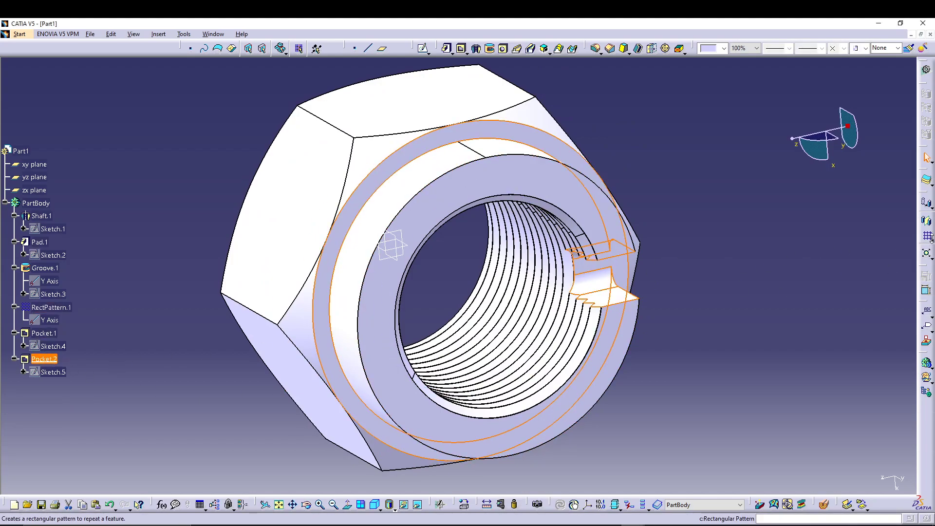
{"action": "left_click", "coordinate": [930, 239]}
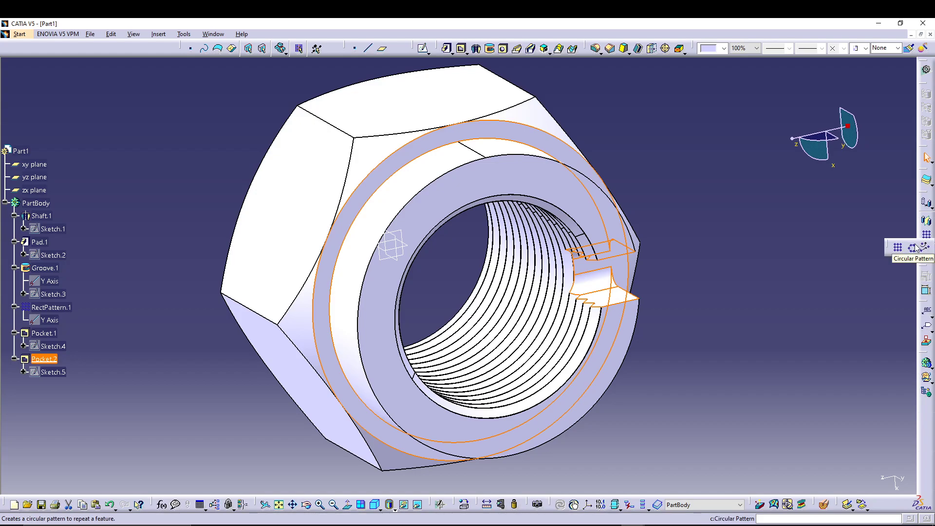
{"action": "left_click", "coordinate": [913, 247]}
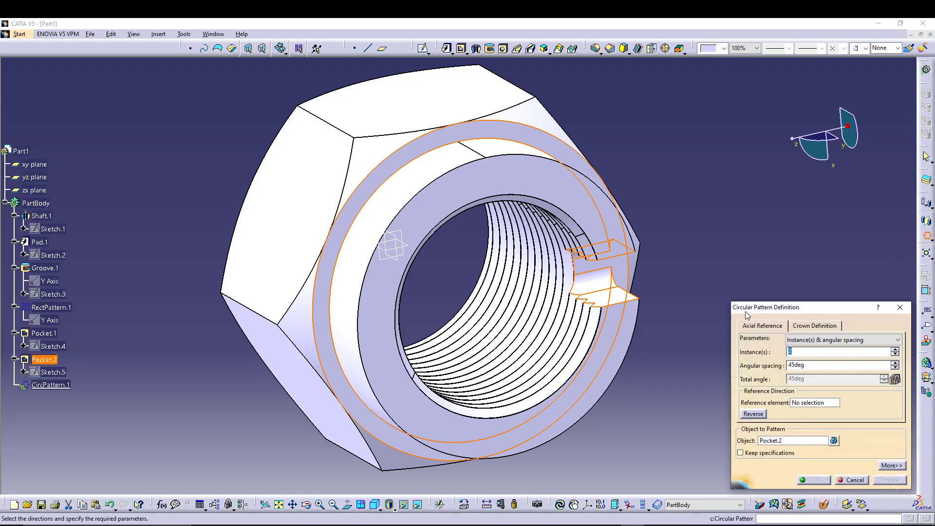
{"action": "left_click_drag", "start_coordinate": [746, 312], "coordinate": [725, 257]}
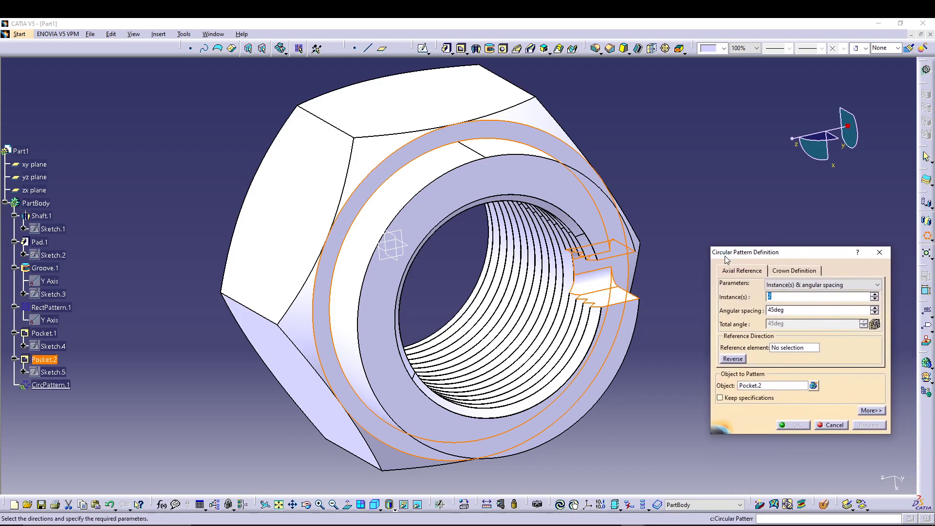
{"action": "left_click", "coordinate": [802, 285]}
{"action": "left_click", "coordinate": [800, 316]}
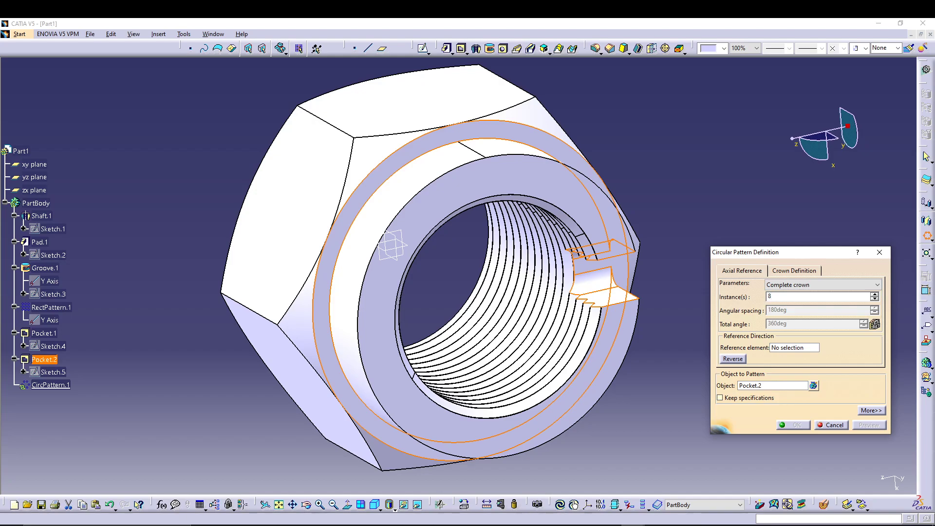
Use the collar's flat end face as the pattern's reference element, preview the eight slots and create the pattern
{"action": "left_click", "coordinate": [782, 348]}
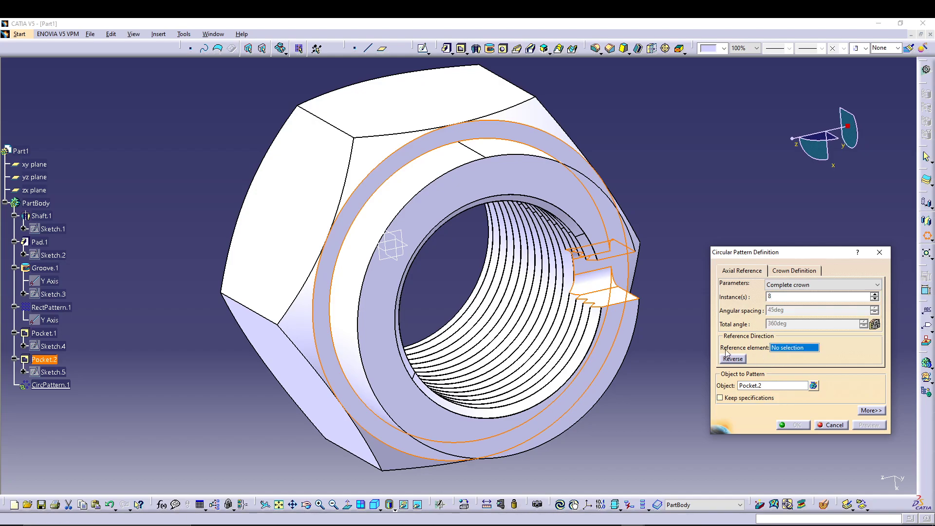
{"action": "left_click", "coordinate": [524, 180]}
{"action": "left_click", "coordinate": [867, 425]}
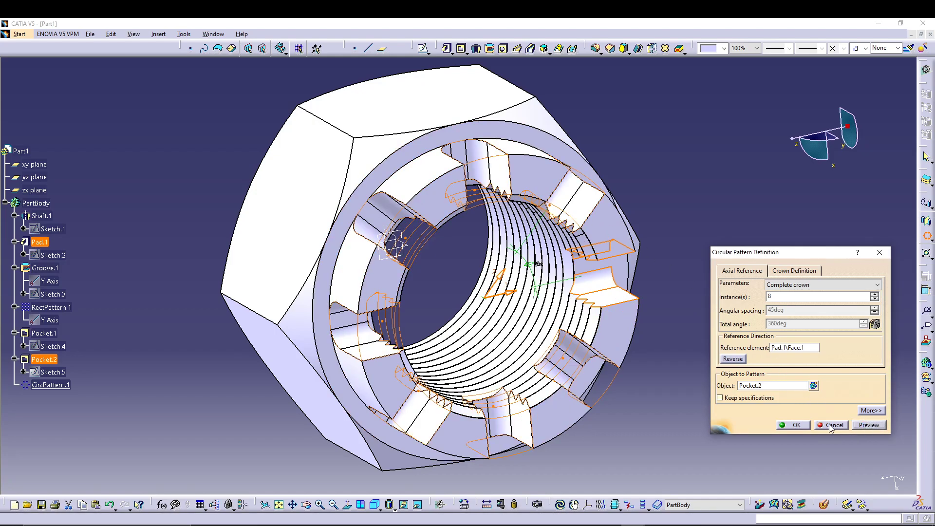
{"action": "left_click", "coordinate": [795, 425]}
{"action": "middle_click_drag", "start_coordinate": [455, 265], "coordinate": [295, 415]}
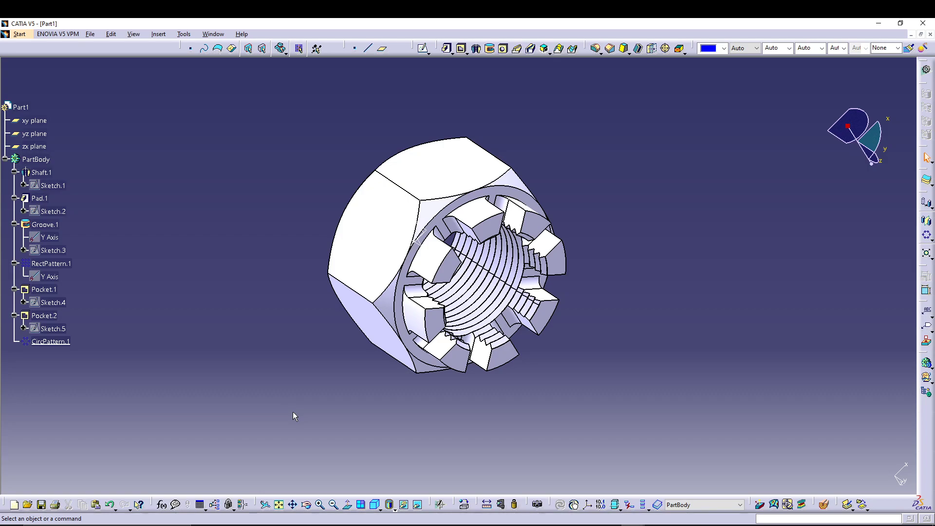
{"action": "middle_click_drag", "start_coordinate": [313, 401], "coordinate": [630, 370]}
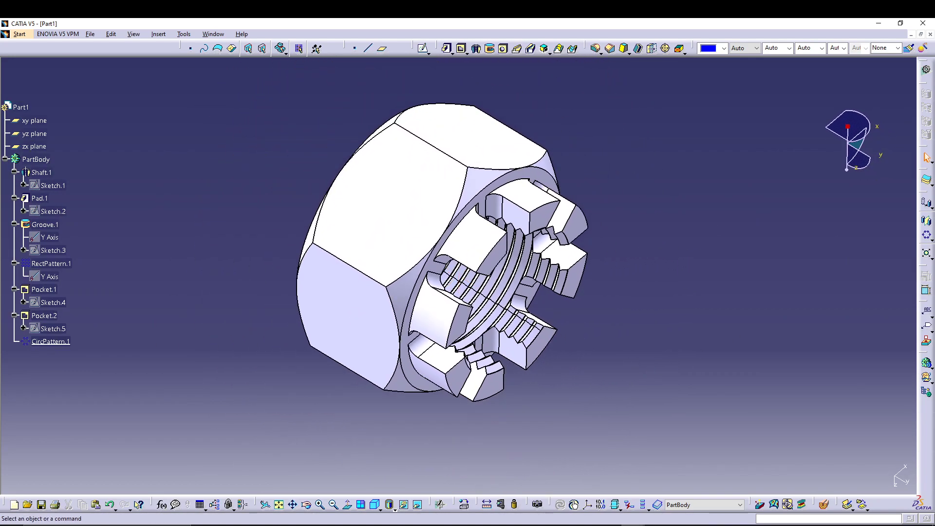